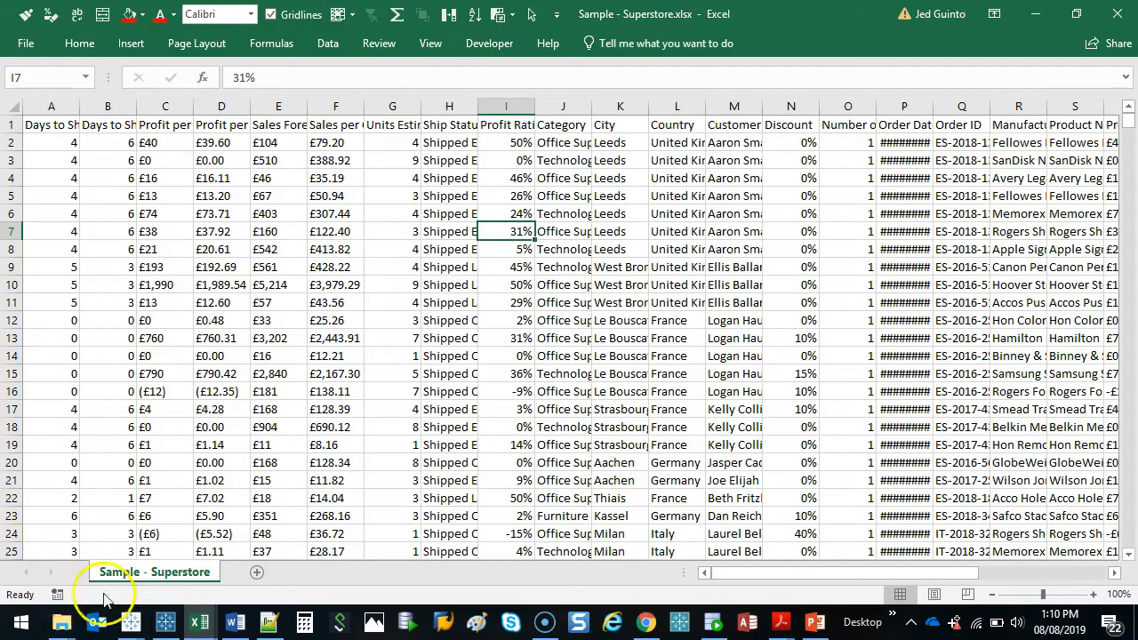
Survey the overall extent of the Superstore data zoomed out, returning to cell A1 at 70% zoom
left_click(404, 283)
scroll(418, 294, "down", 3)
scroll(422, 296, "down", 2)
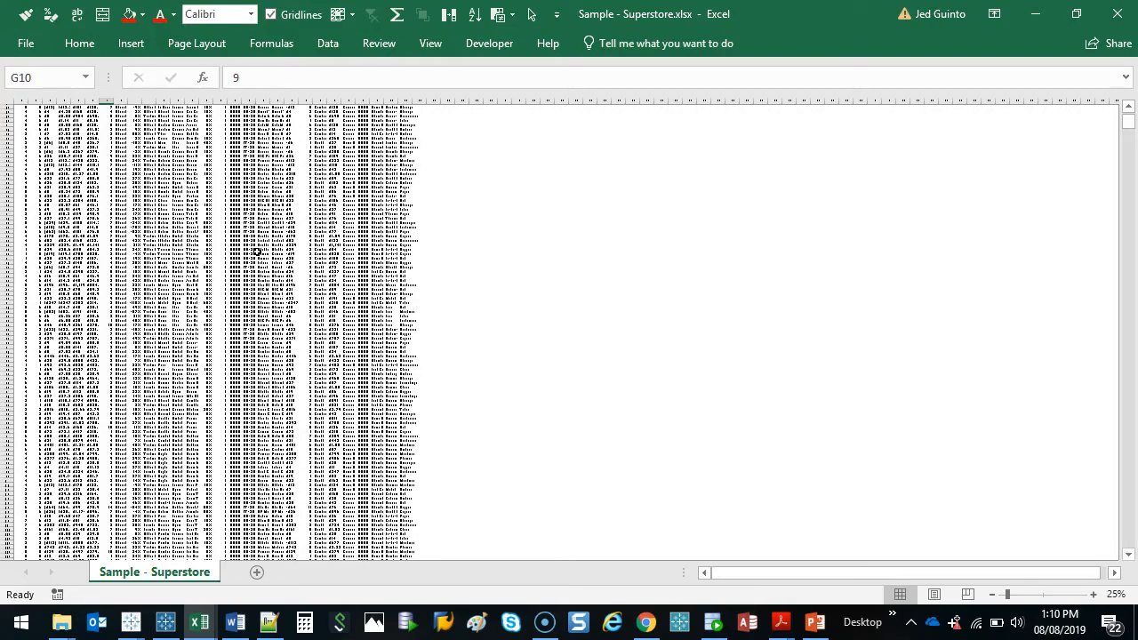
left_click(115, 305)
key("ctrl+Home")
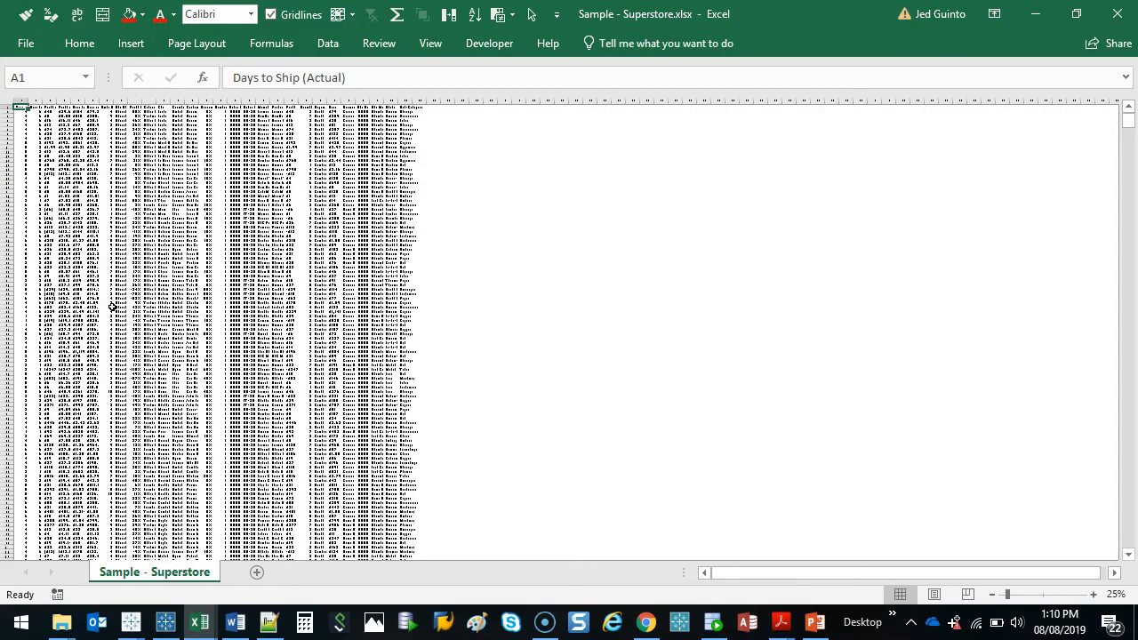
scroll(112, 306, "up", 3)
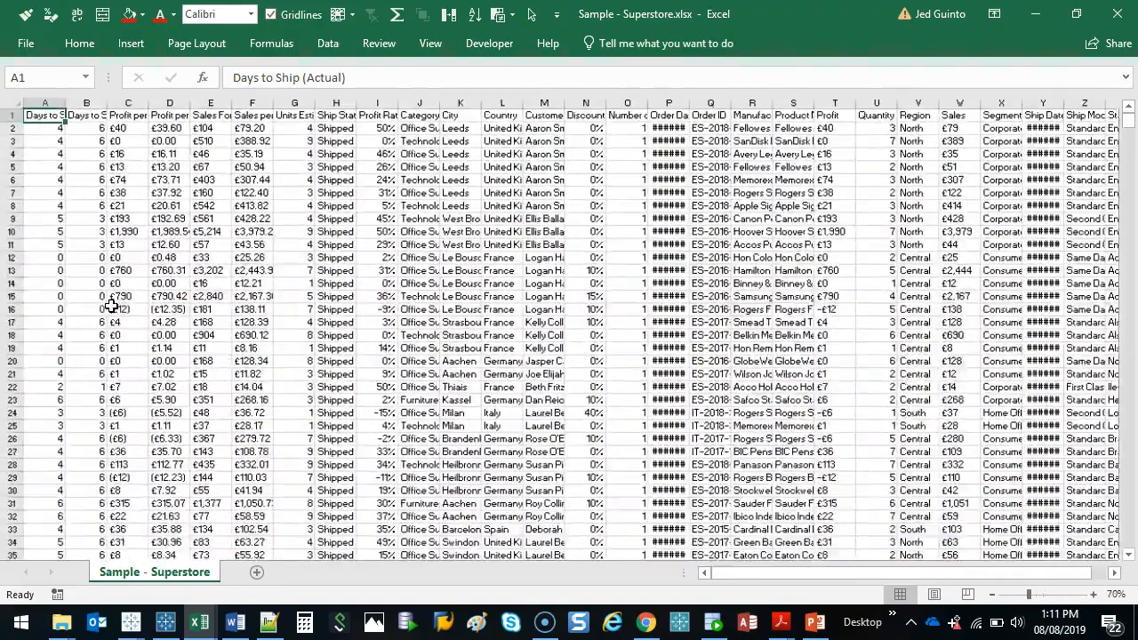
scroll(113, 306, "down", 1)
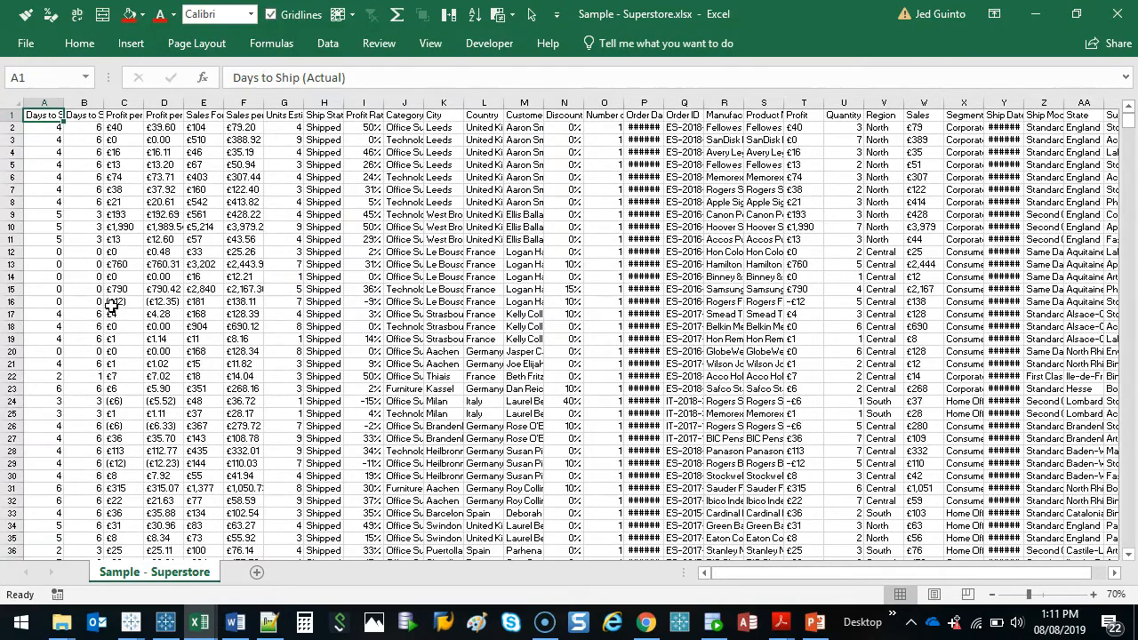
Wrap the text of the header row and make it bold
key("shift+space")
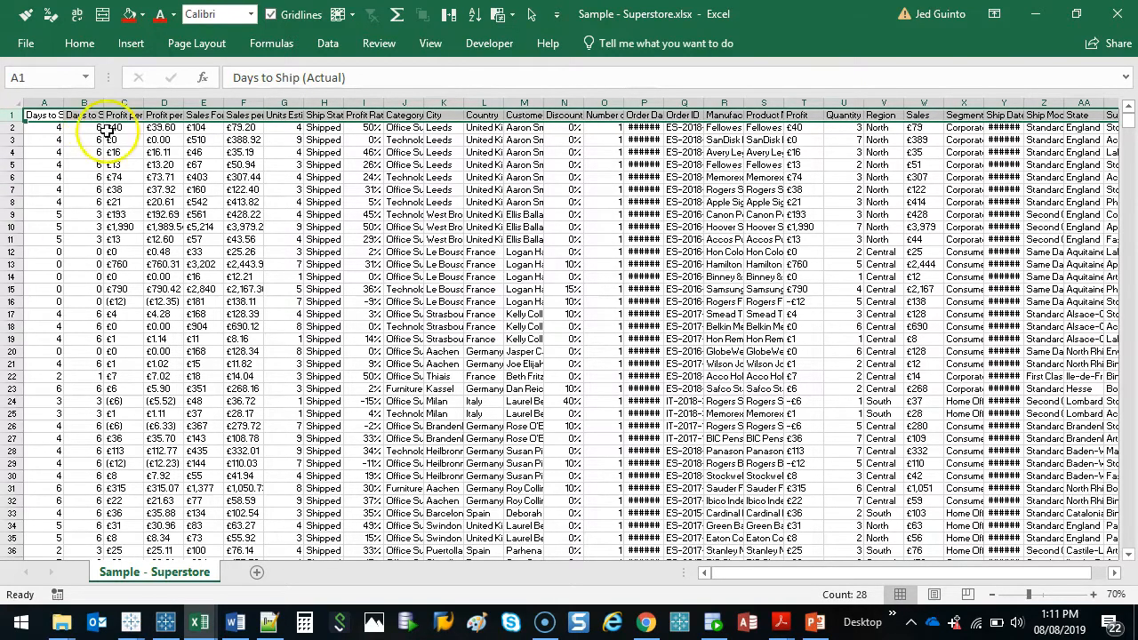
left_click(77, 14)
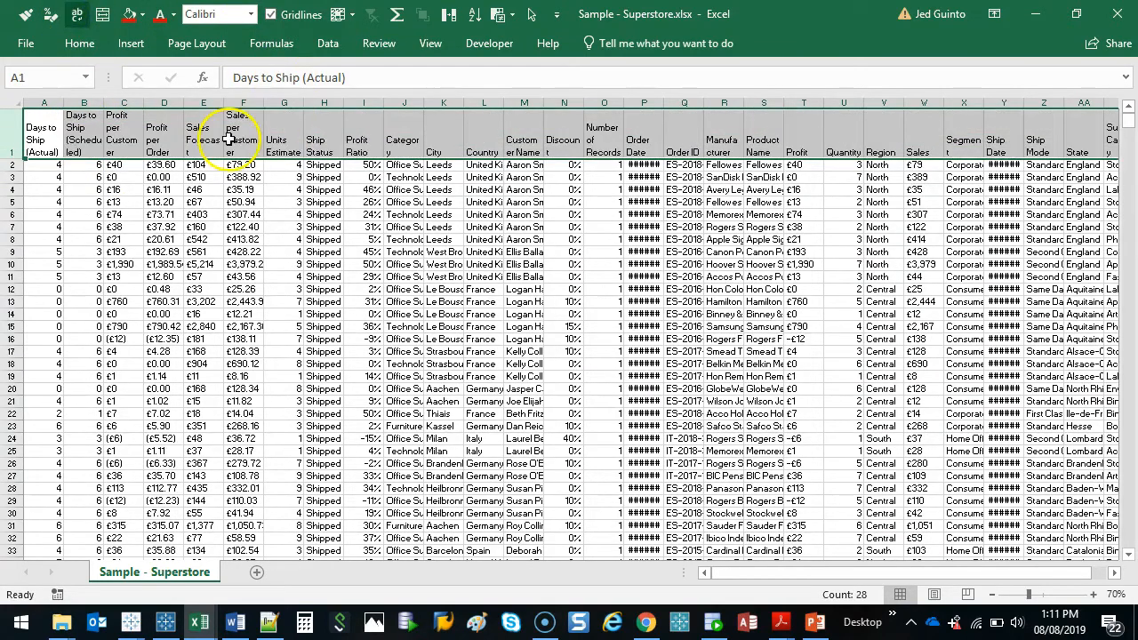
key("ctrl+b")
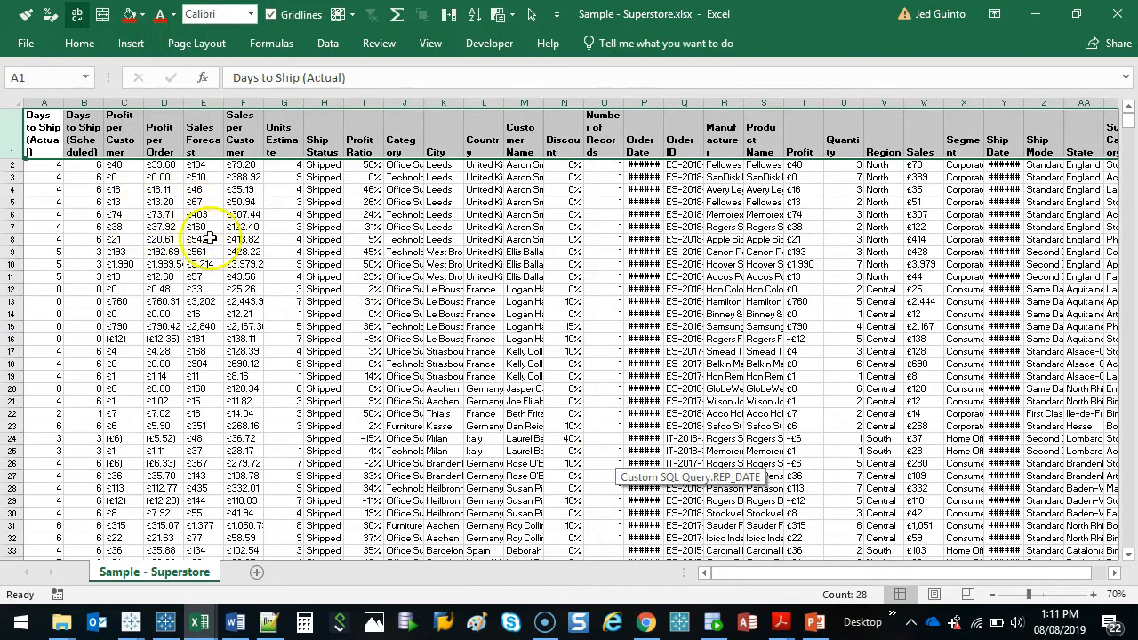
Centre the contents of the entire data range horizontally and vertically
left_click(169, 215)
key("ctrl+a")
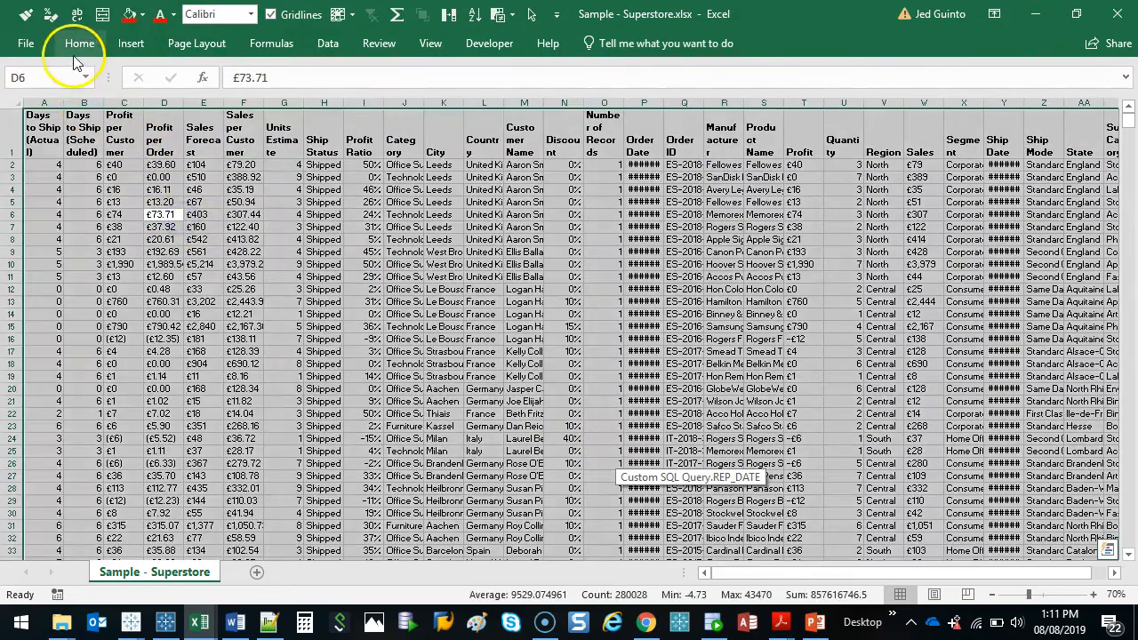
left_click(78, 42)
left_click(293, 104)
left_click(300, 77)
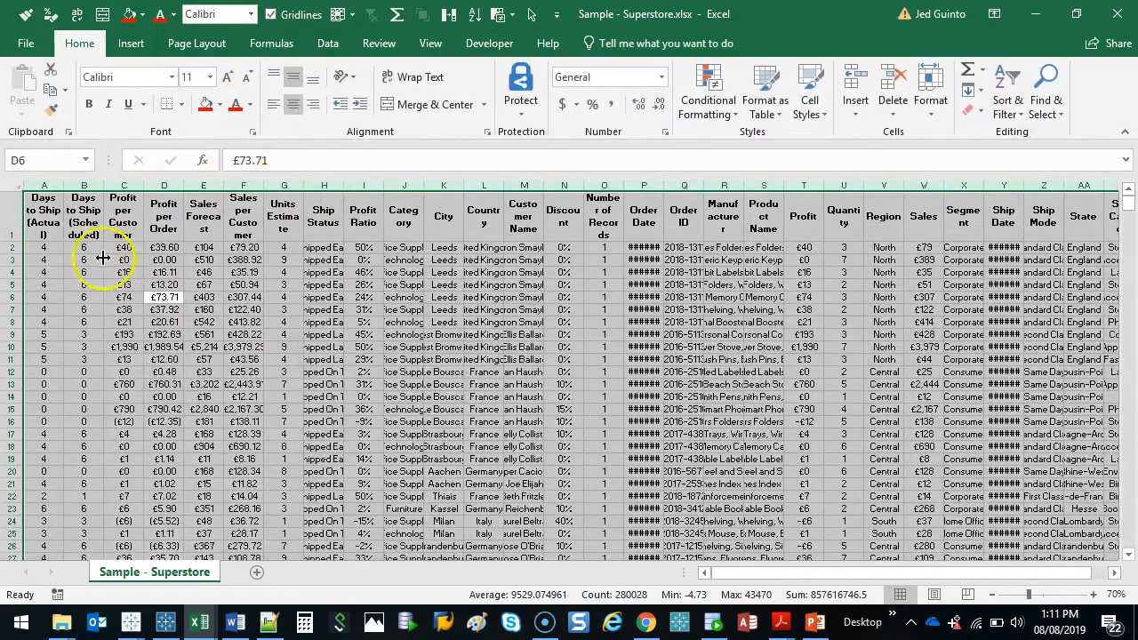
AutoFit all column widths to their contents and widen the Days to Ship (Actual) column to fit its header
key("alt+h")
key("o")
key("i")
left_click(183, 216)
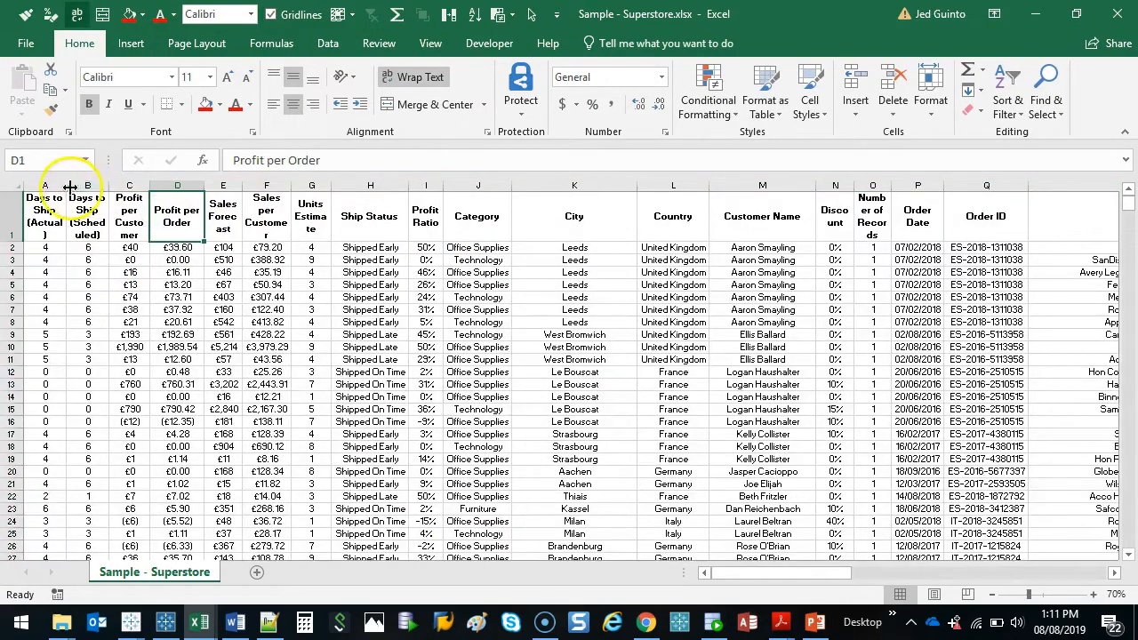
double_click(65, 185)
left_click(125, 222)
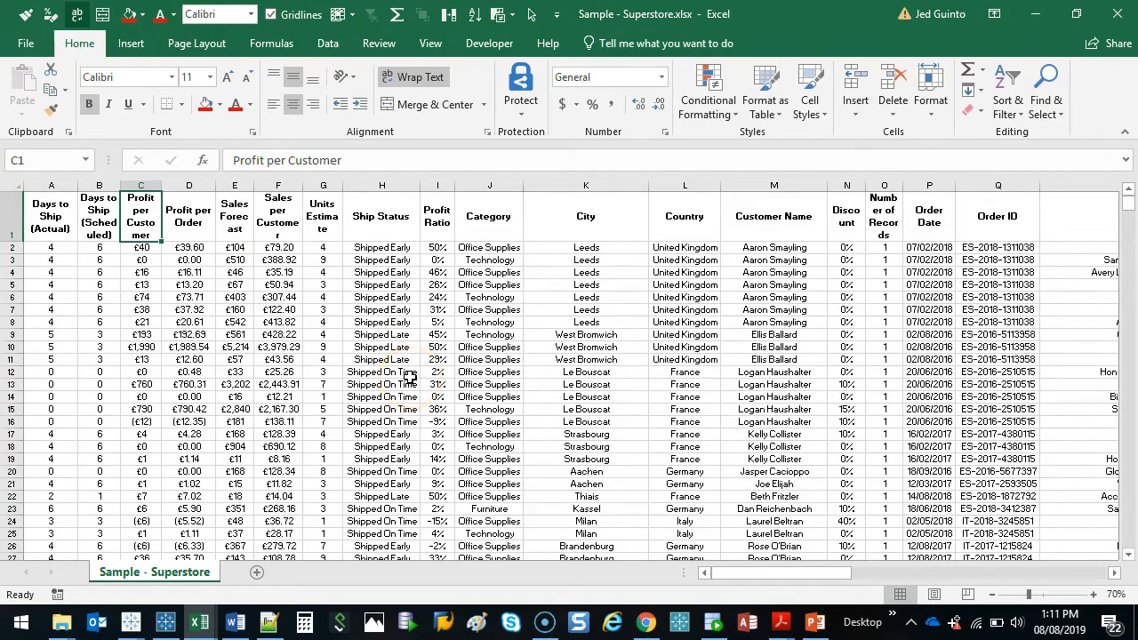
Freeze the panes above cell A2 to keep the header row in view
left_click(62, 249)
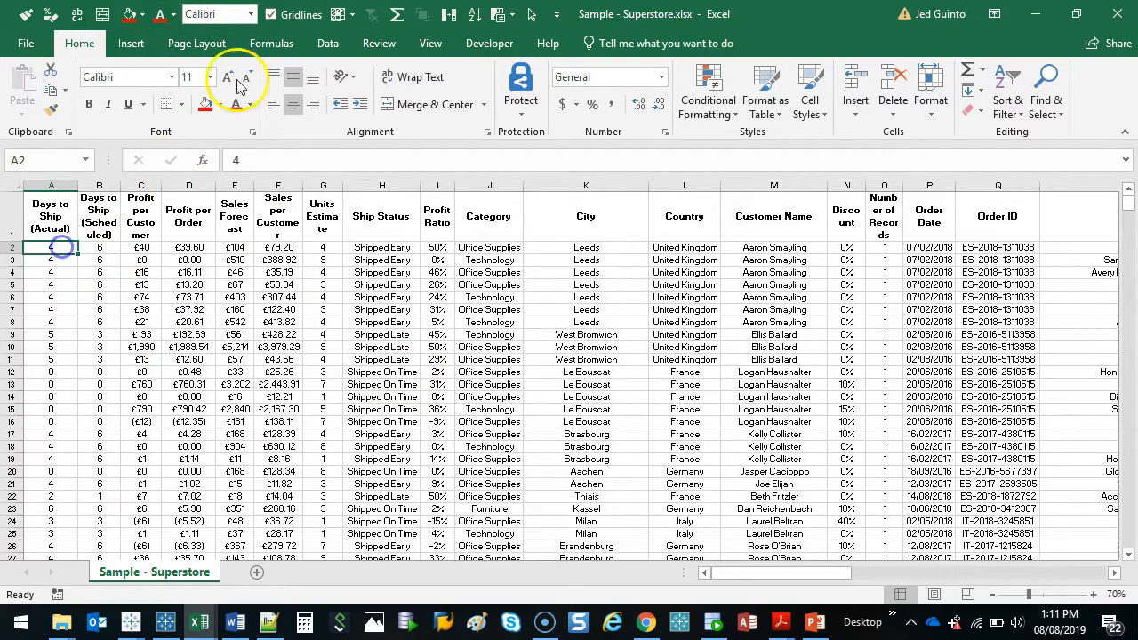
left_click(218, 13)
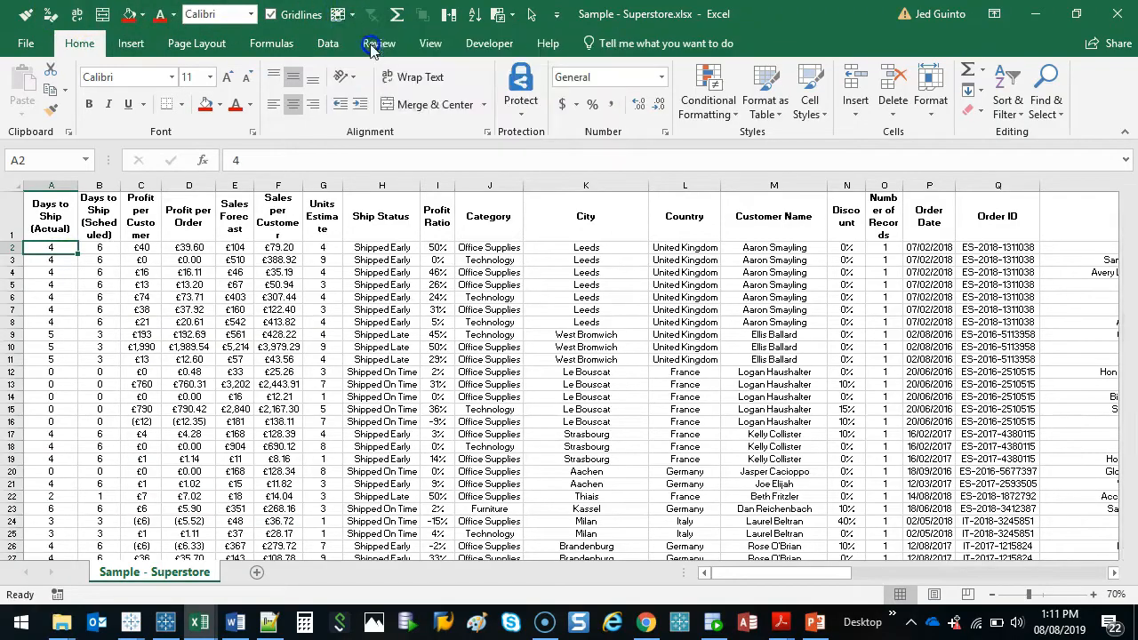
left_click(276, 334)
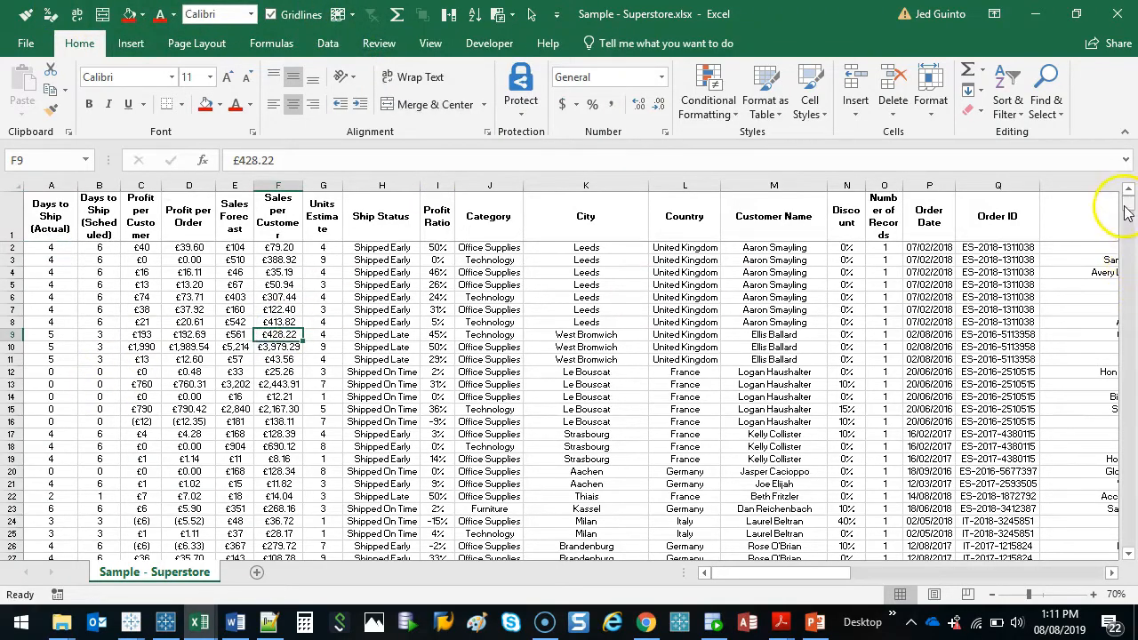
mouse_move(1126, 203)
left_mouse_down()
mouse_move(1132, 514)
mouse_move(1126, 200)
left_mouse_up()
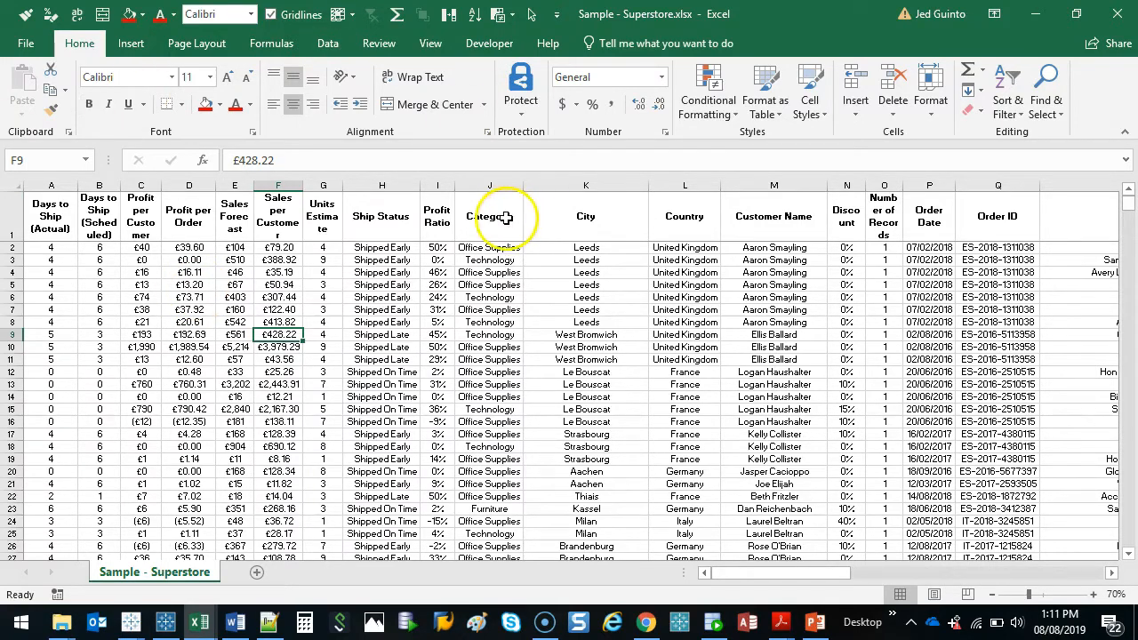
Examine rows 2 to 10 of the data, including the Ship Status and Days to Ship (Actual) values
left_click_drag(11, 347, 10, 248)
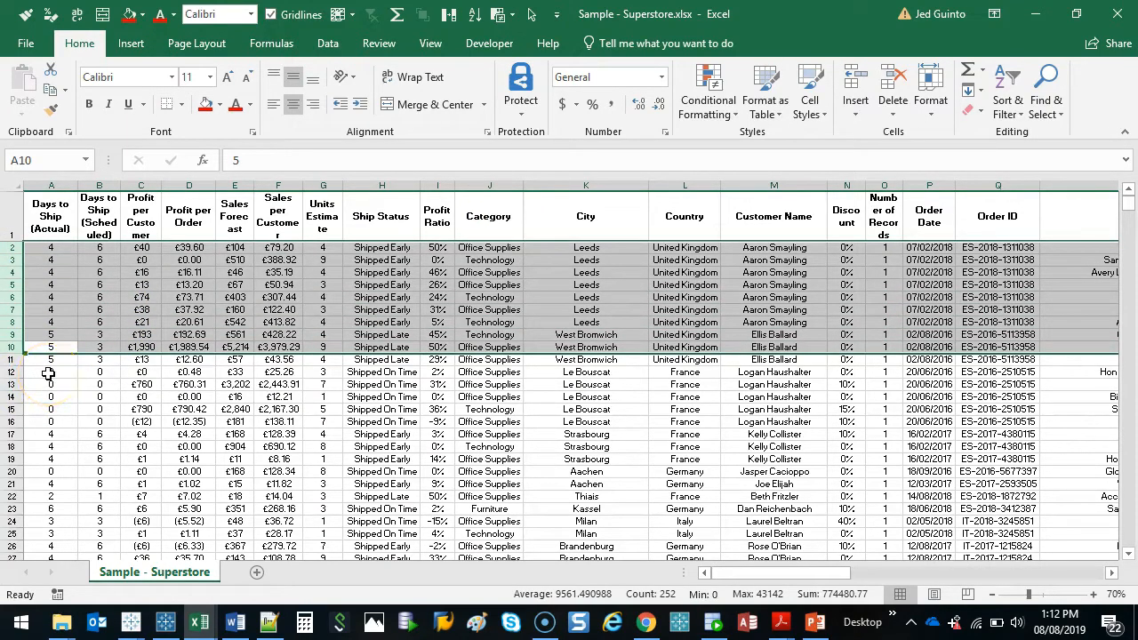
left_click(56, 248)
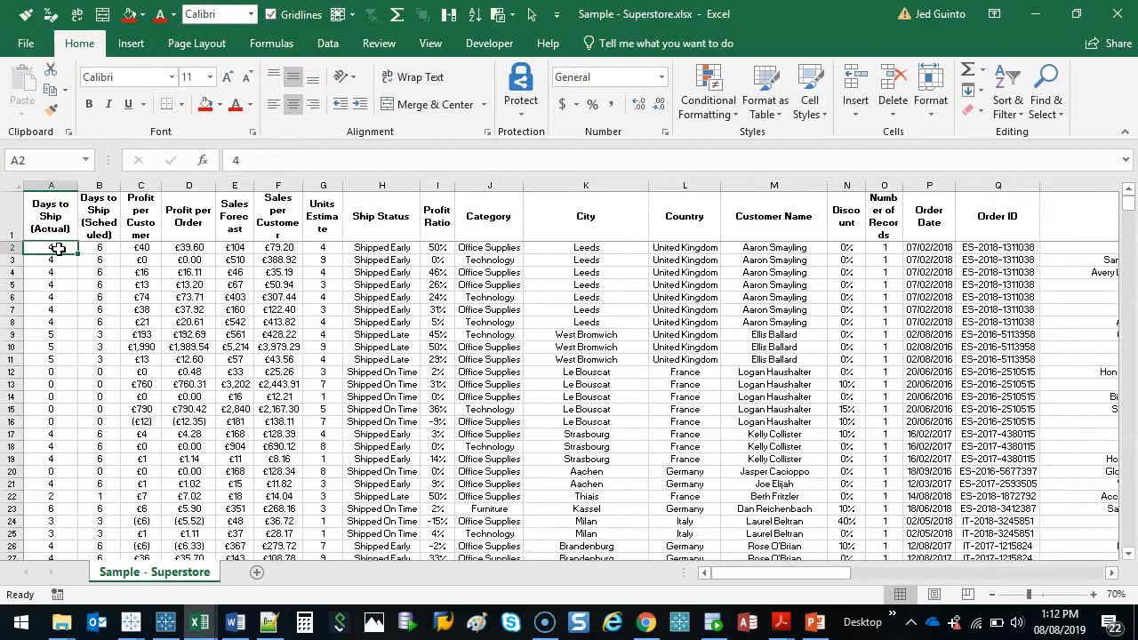
left_click_drag(382, 248, 381, 260)
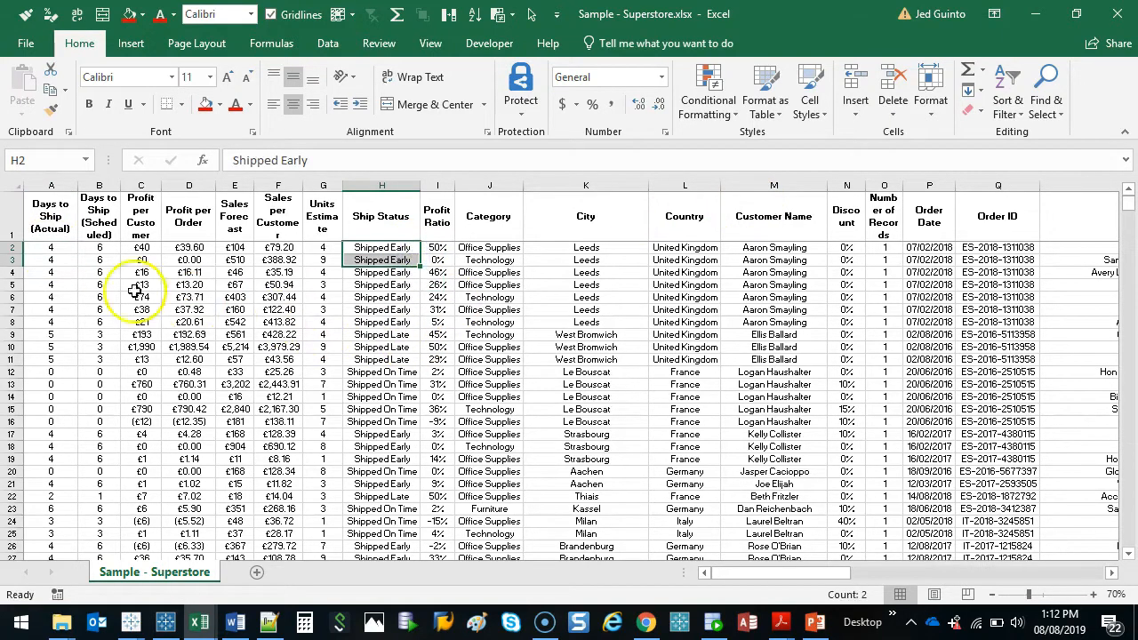
left_click(50, 185)
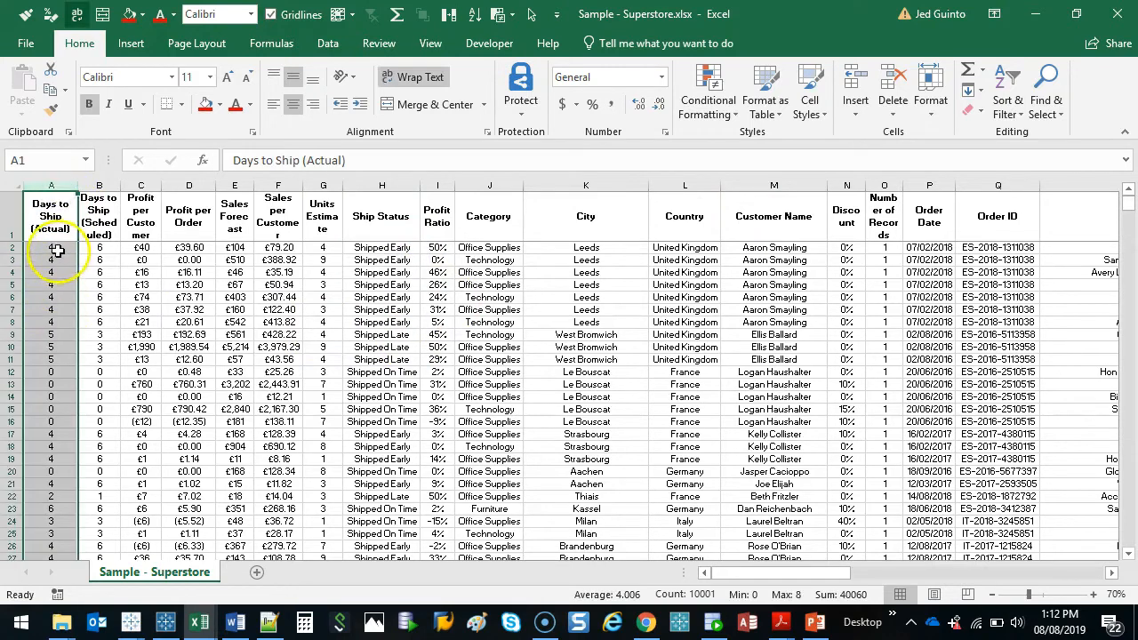
left_click_drag(56, 252, 51, 347)
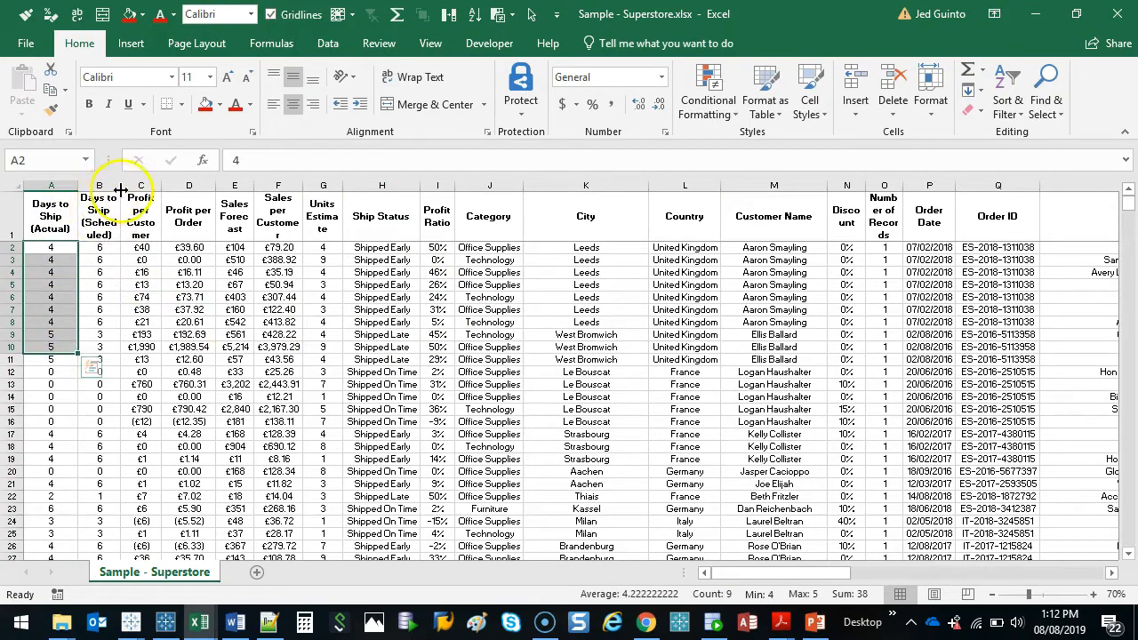
Widen the Days to Ship (Scheduled) and Profit per Customer columns so their headers wrap between words
double_click(119, 191)
left_click_drag(153, 187, 153, 187)
left_click_drag(56, 246, 119, 358)
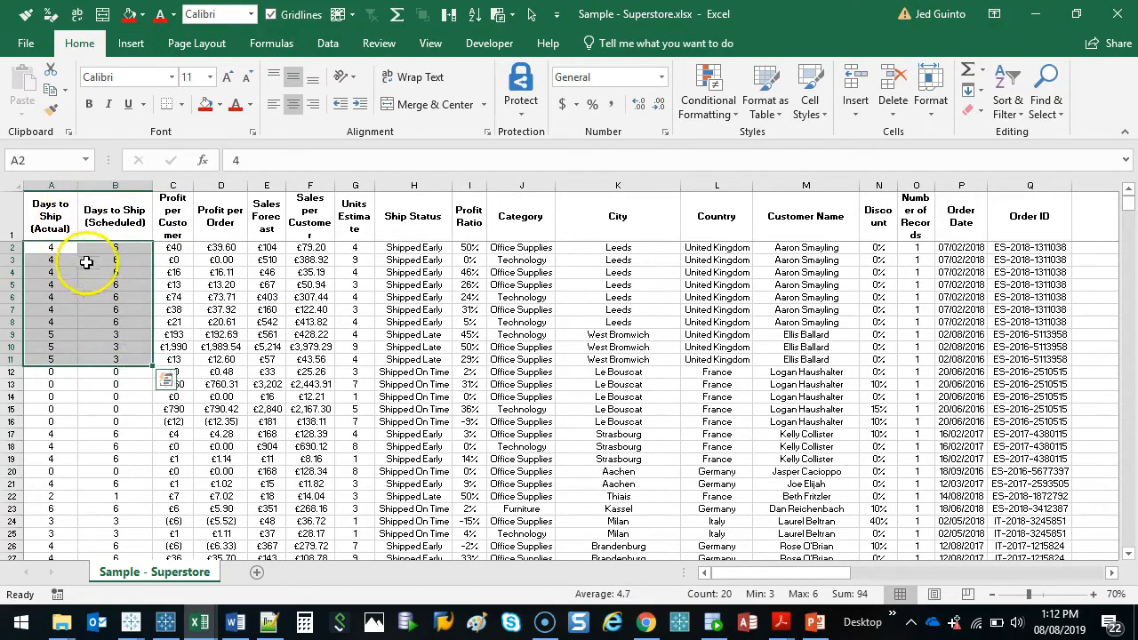
left_click(60, 247)
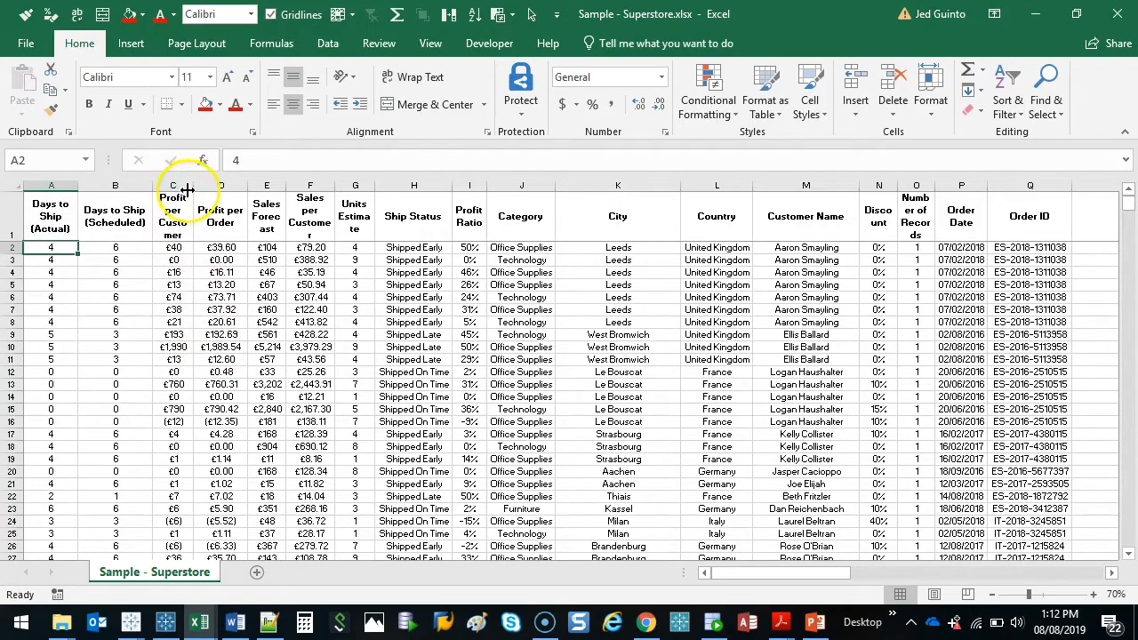
left_click_drag(194, 189, 234, 189)
left_click_drag(202, 251, 198, 416)
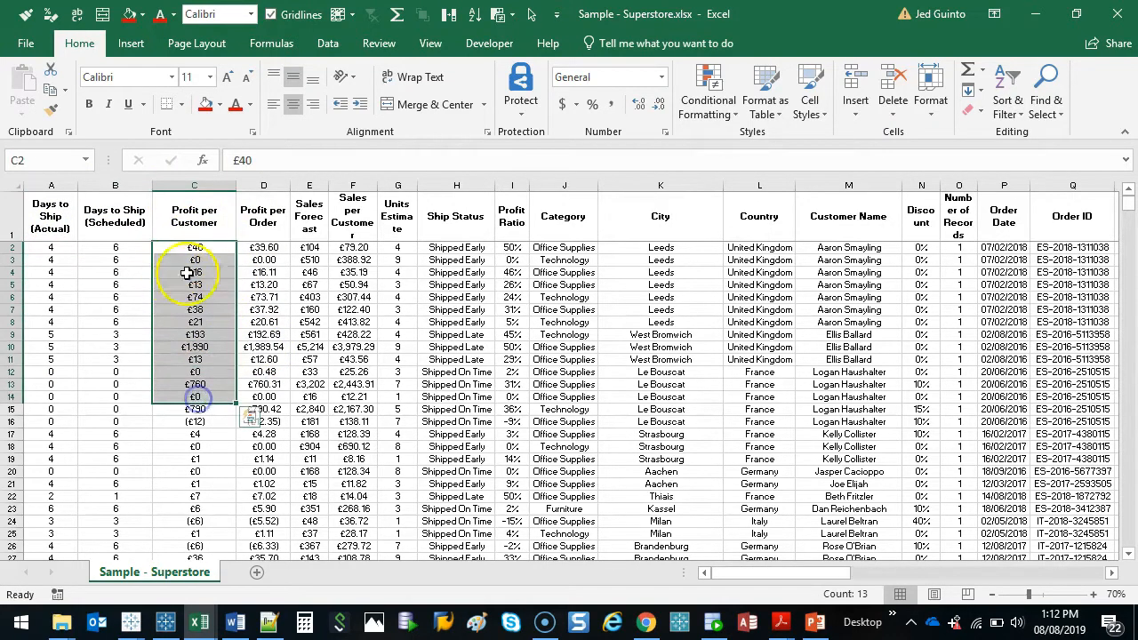
Review the Profit per Order to Profit Ratio columns, and widen the Discount and Number of Records columns
left_click(263, 213)
left_click(394, 217)
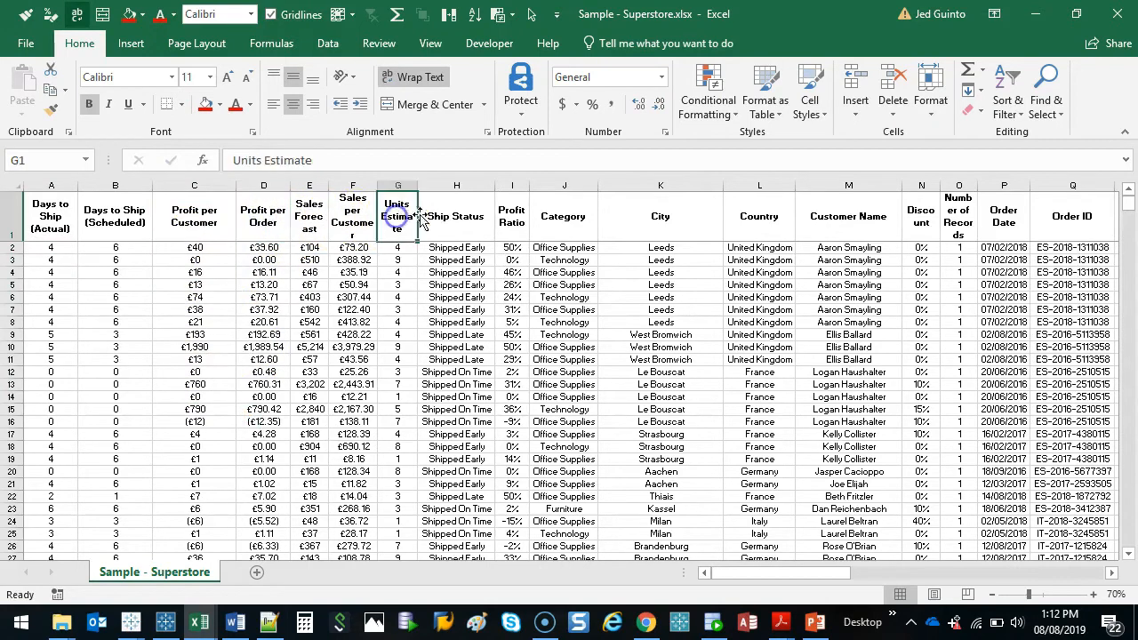
left_click_drag(457, 218, 466, 296)
left_click_drag(513, 217, 514, 272)
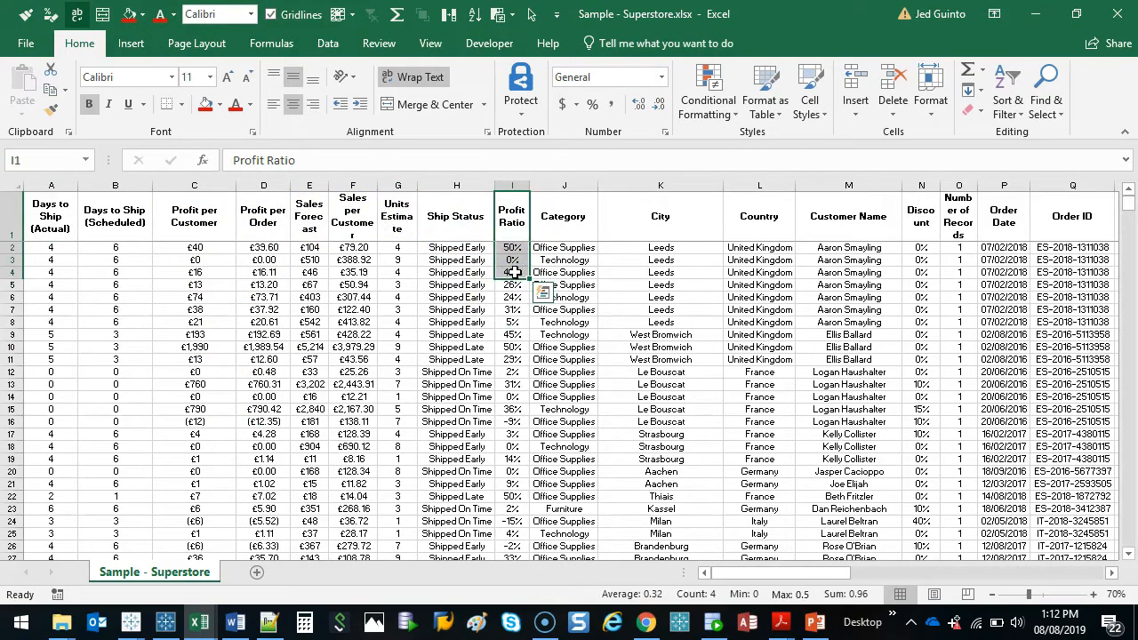
left_click_drag(830, 573, 868, 572)
left_click_drag(728, 182, 776, 347)
mouse_move(1127, 199)
left_mouse_down()
mouse_move(1133, 512)
mouse_move(1128, 199)
left_mouse_up()
left_click(780, 210)
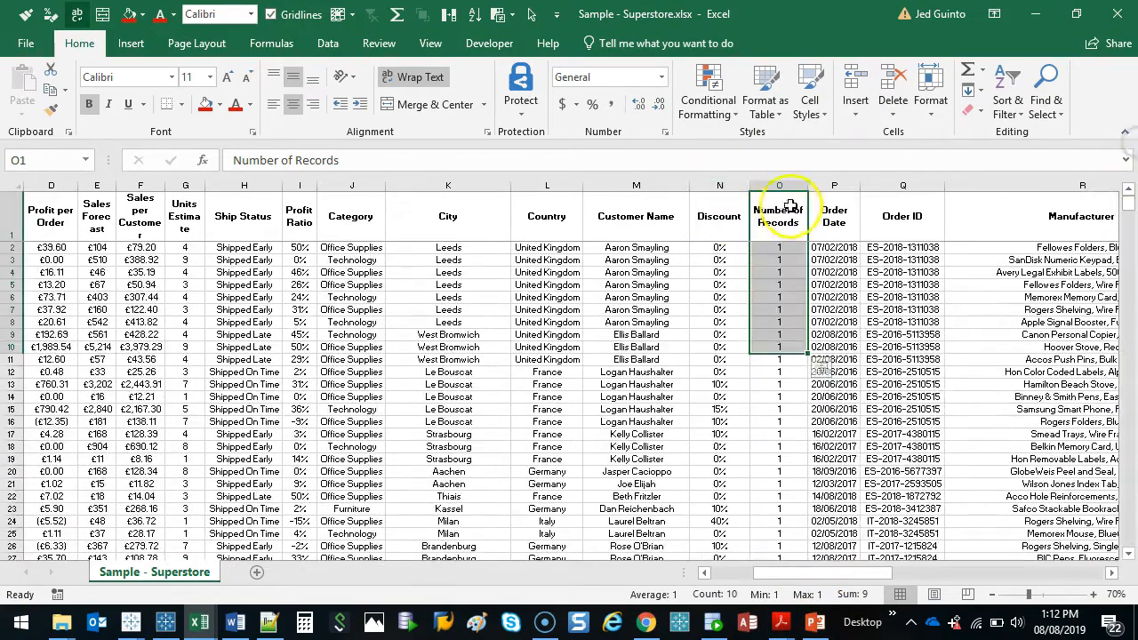
Review the order, manufacturer and profit columns, and widen the Quantity column to fit its header on one line
left_click_drag(846, 575, 964, 576)
left_click_drag(346, 227, 351, 347)
left_click_drag(436, 214, 414, 353)
left_click_drag(673, 242, 642, 358)
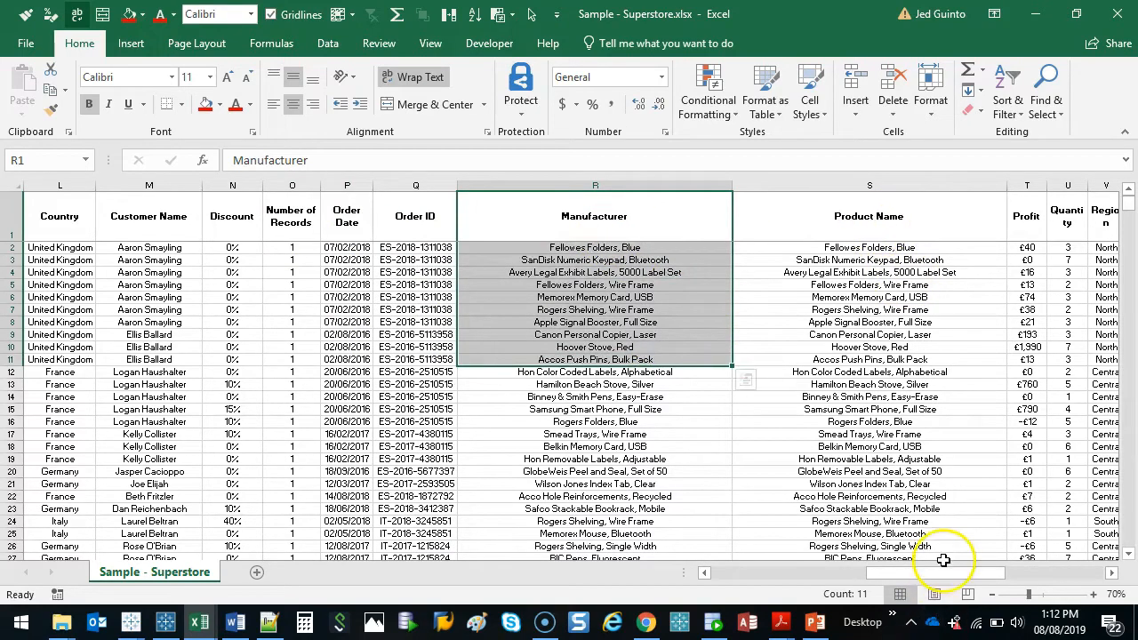
left_click_drag(943, 575, 1073, 576)
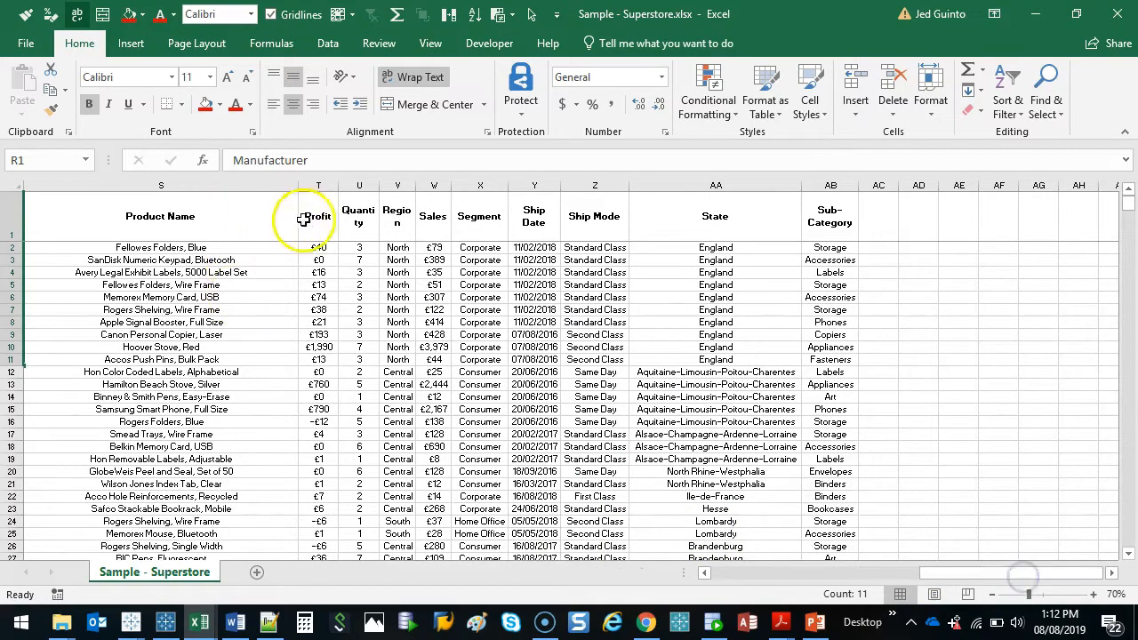
left_click_drag(310, 216, 315, 361)
left_click_drag(379, 185, 374, 281)
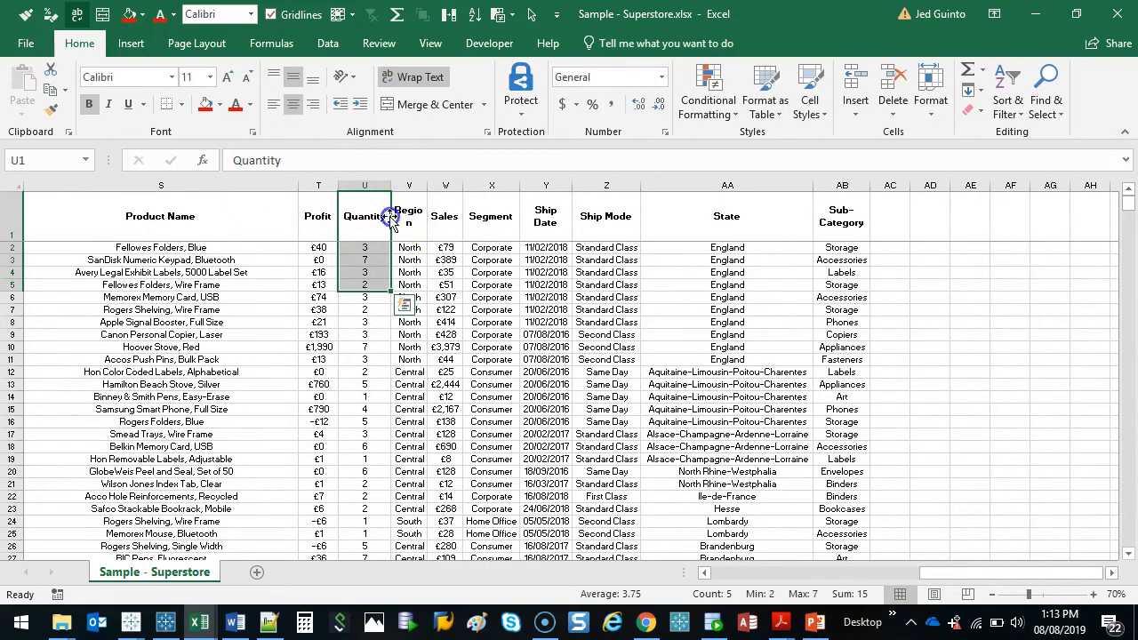
Review the Region to State columns, and widen the Sub-Category column to fit its header on one line
left_click_drag(391, 244, 421, 296)
left_click_drag(457, 224, 458, 276)
left_click_drag(500, 227, 498, 322)
left_click_drag(546, 222, 546, 310)
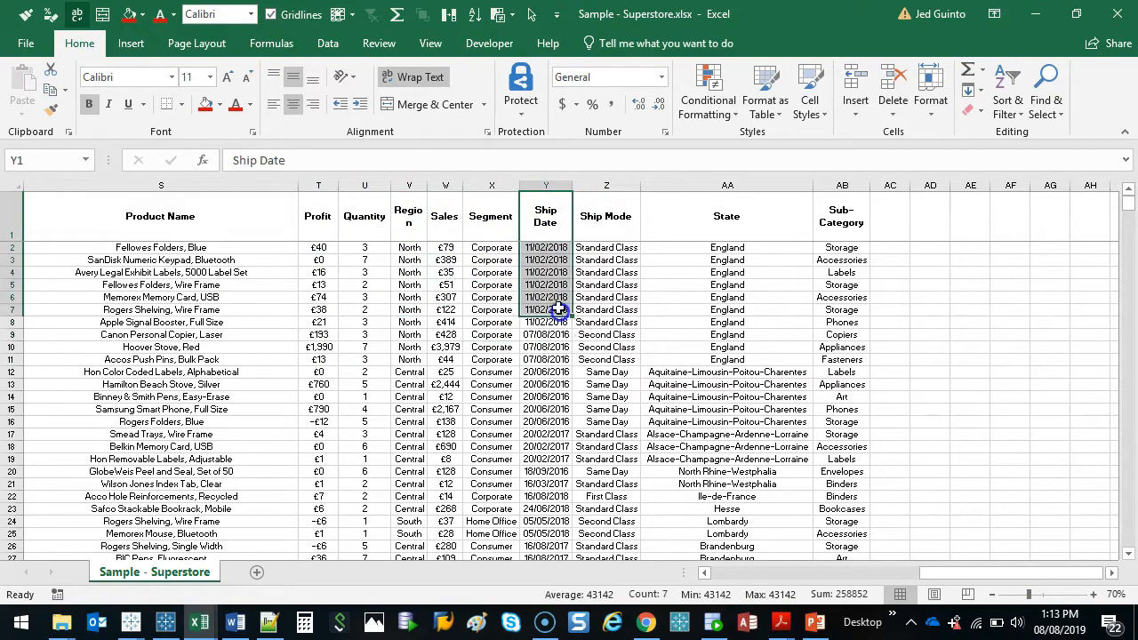
left_click_drag(612, 228, 614, 322)
left_click_drag(870, 185, 903, 200)
left_click_drag(646, 235, 702, 381)
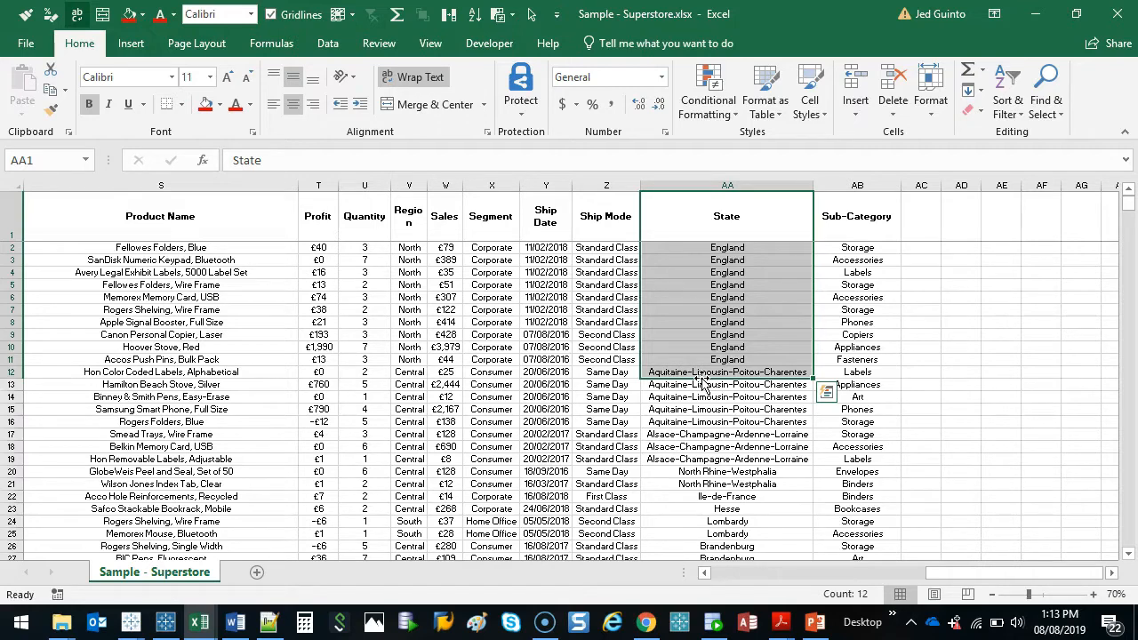
Close the Sample - Superstore workbook without saving, and minimise the course outline workbook to reach the Tableau Course folder
left_click(1126, 25)
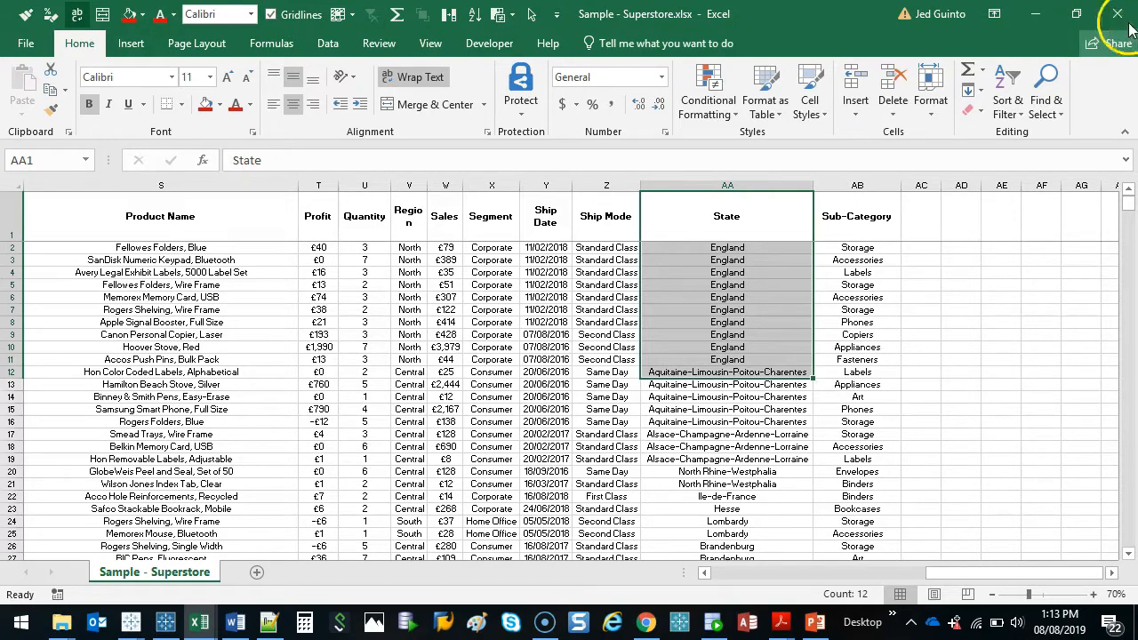
left_click(566, 331)
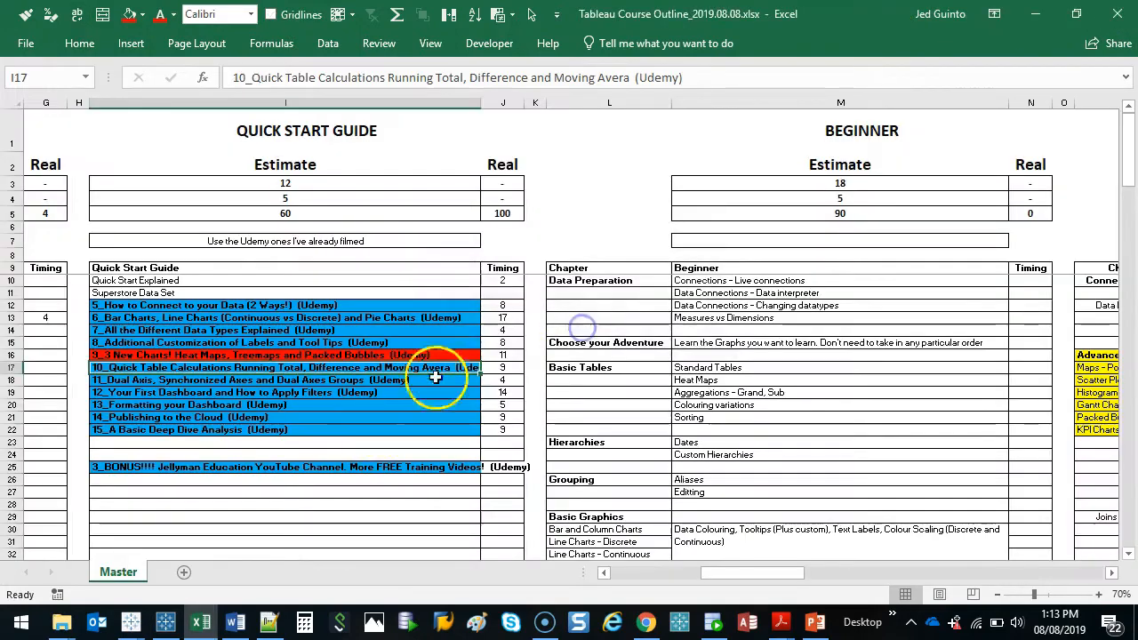
left_click(1034, 13)
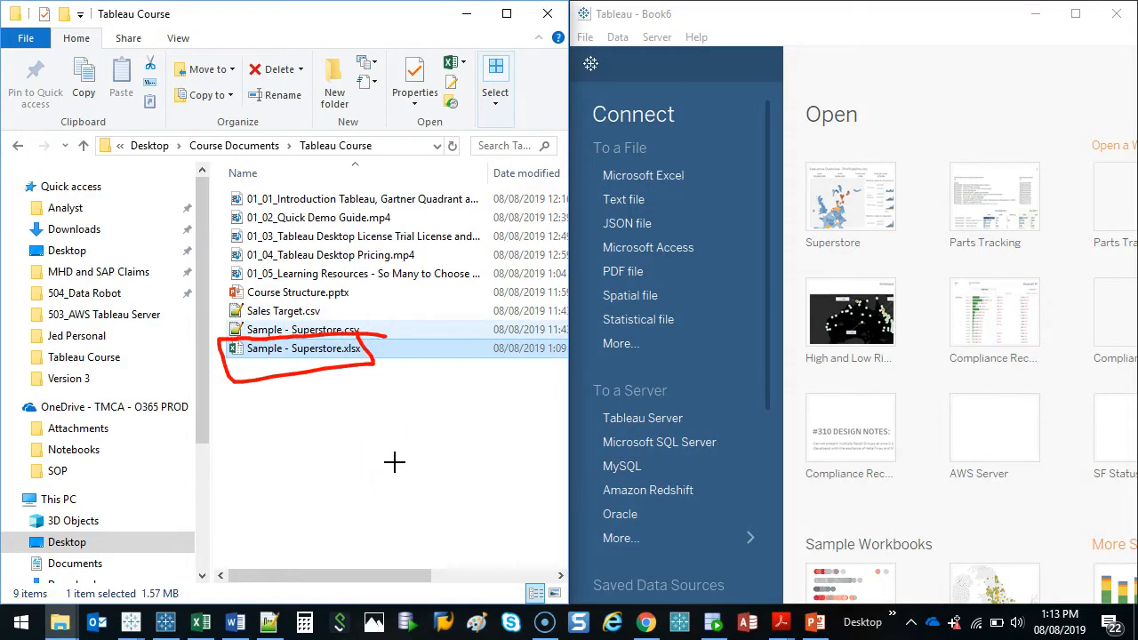
key("Escape")
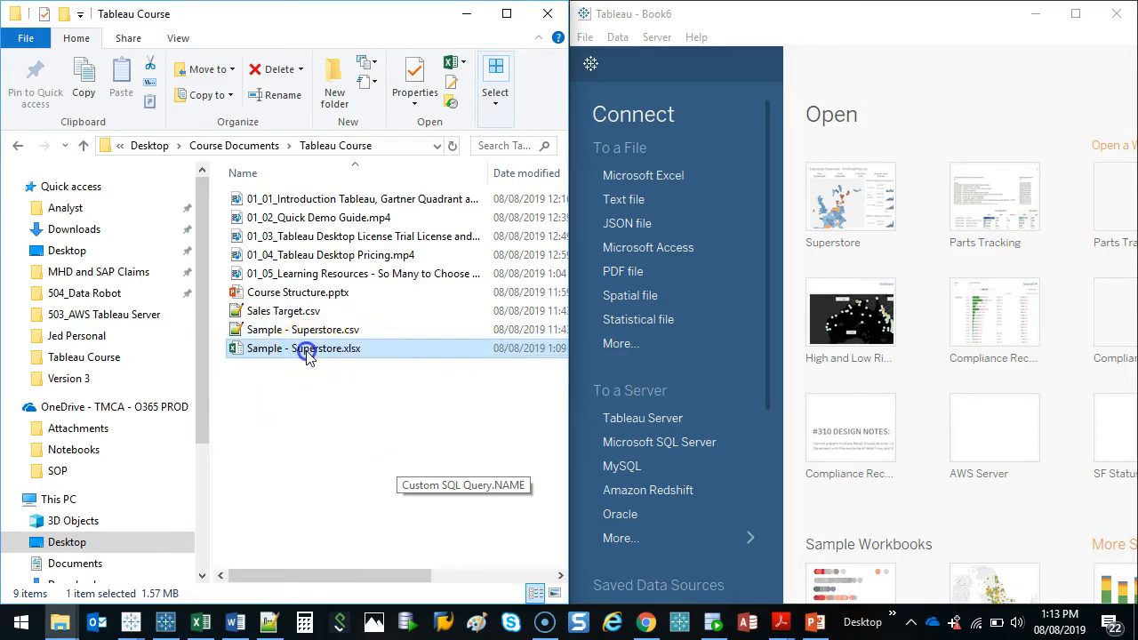
Connect Tableau to Sample - Superstore.xlsx straight from the Tableau Course folder, view it maximised, and close Tableau without saving
left_click_drag(307, 353, 855, 304)
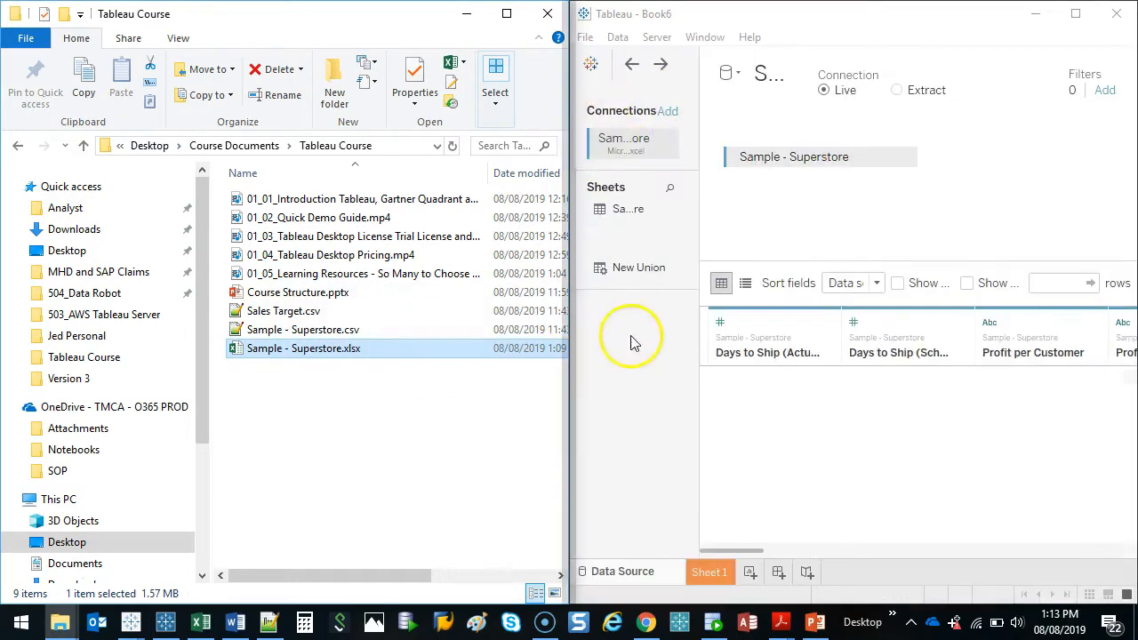
left_click(1076, 13)
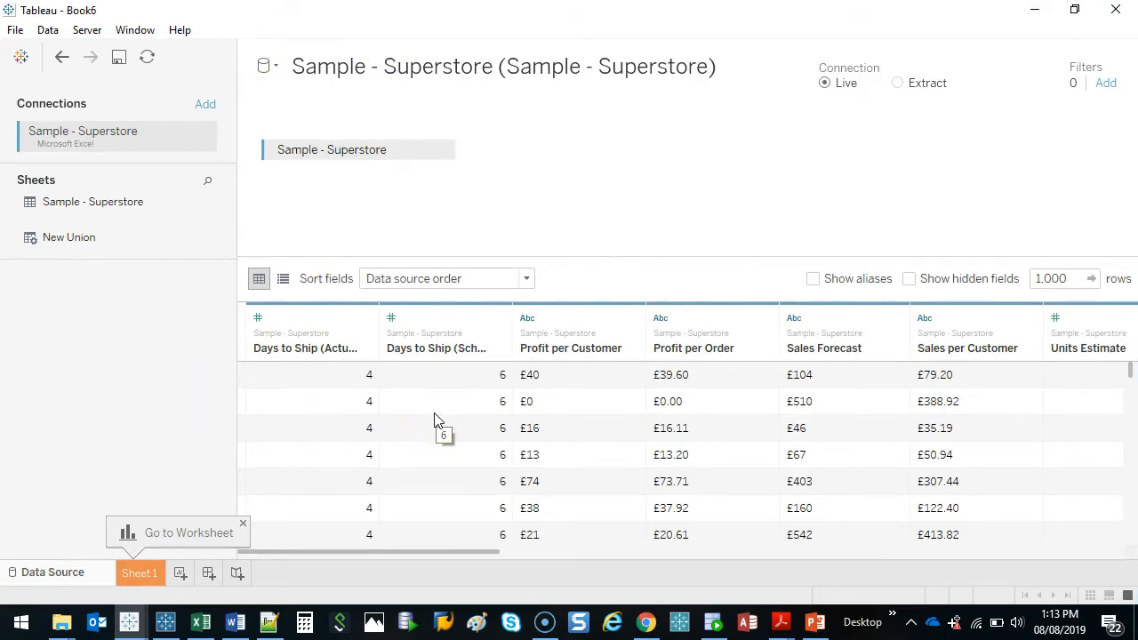
left_click(1126, 18)
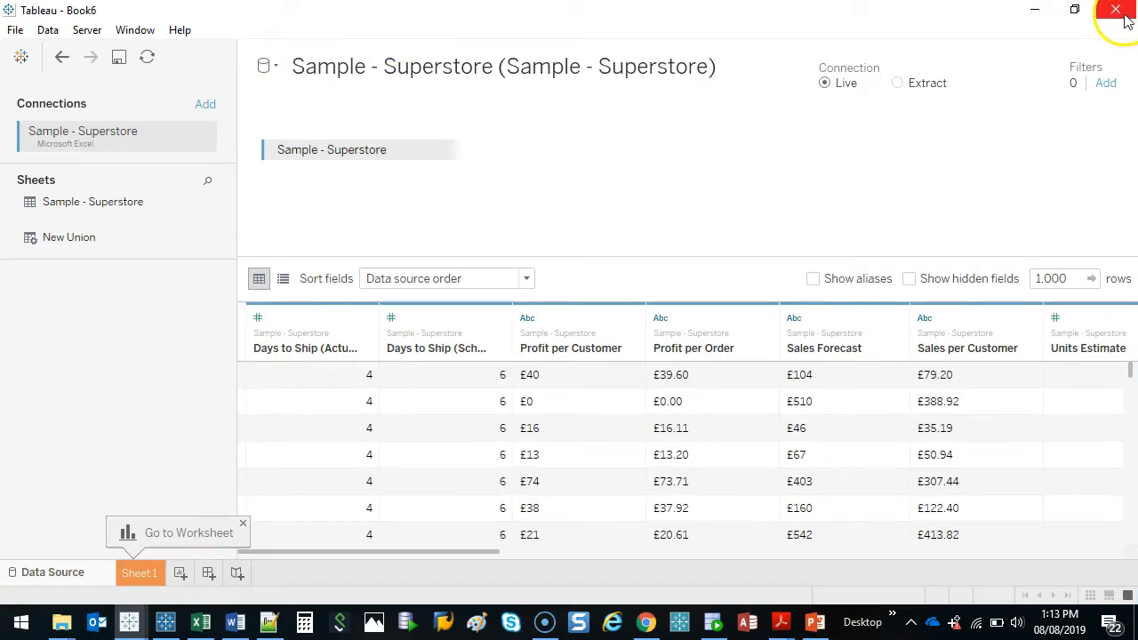
left_click(635, 329)
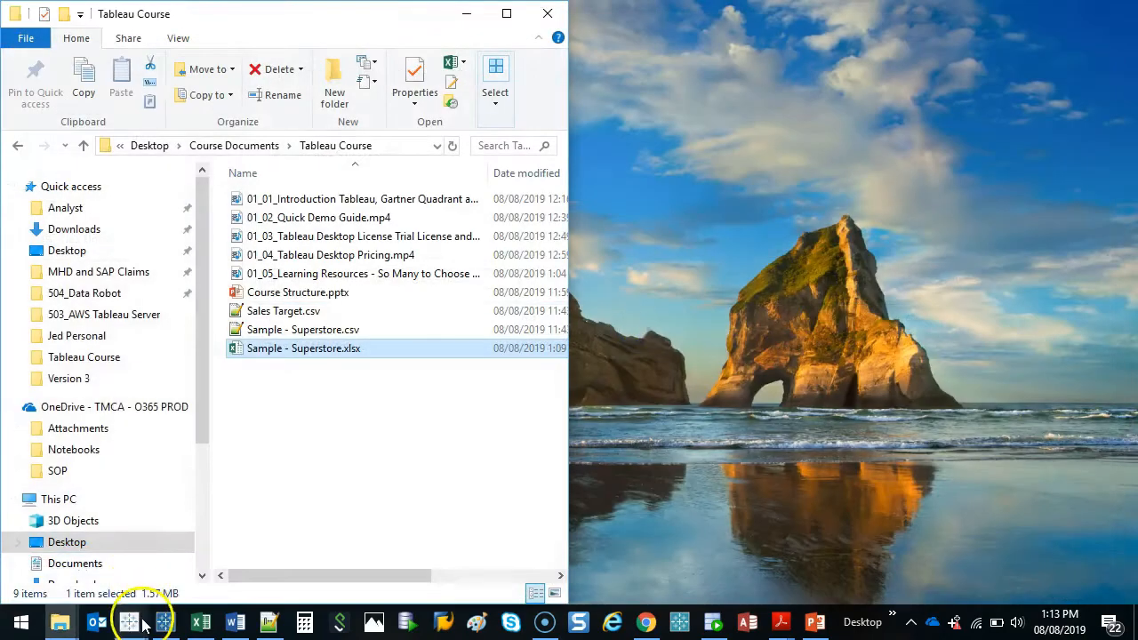
Restart Tableau and move its window next to the listed files of the Tableau Course folder
left_click(141, 623)
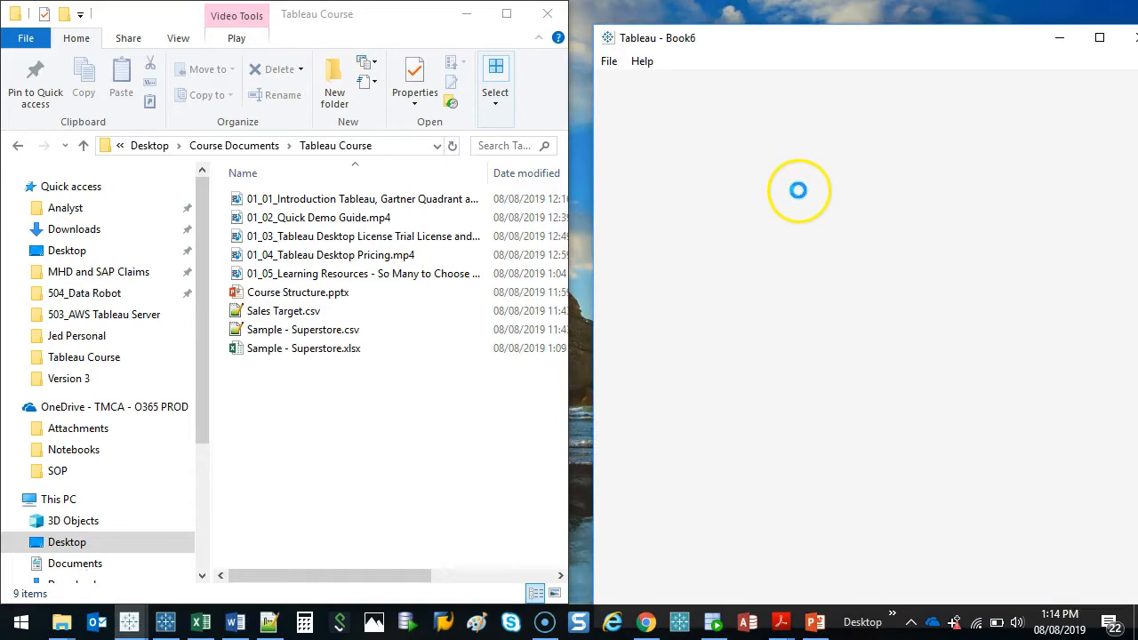
left_click(1066, 172)
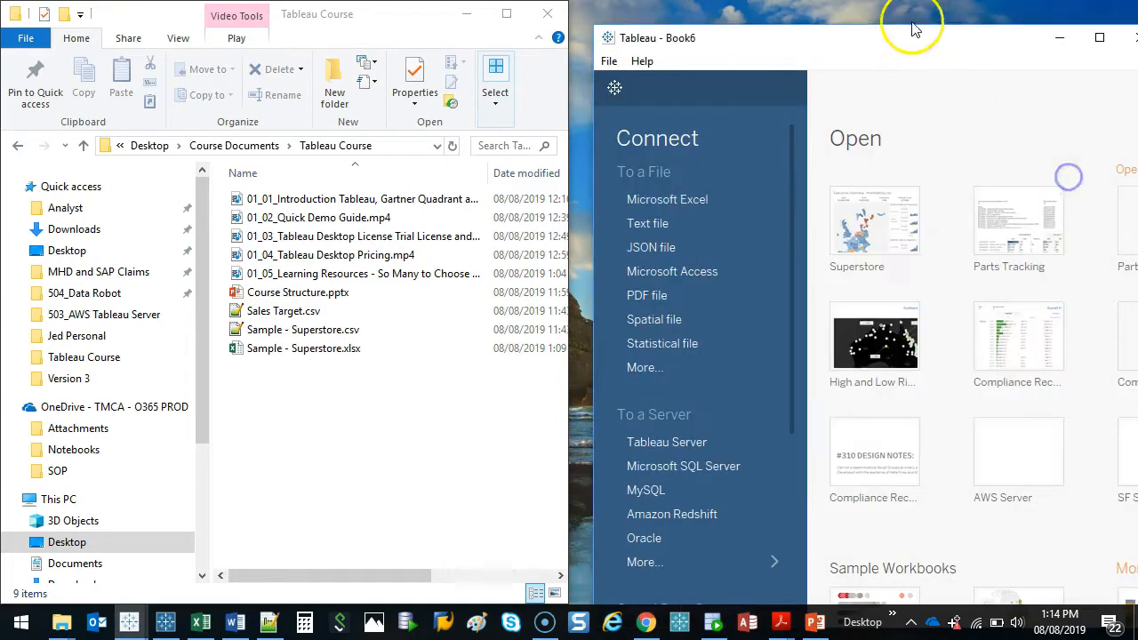
left_click_drag(922, 40, 811, 45)
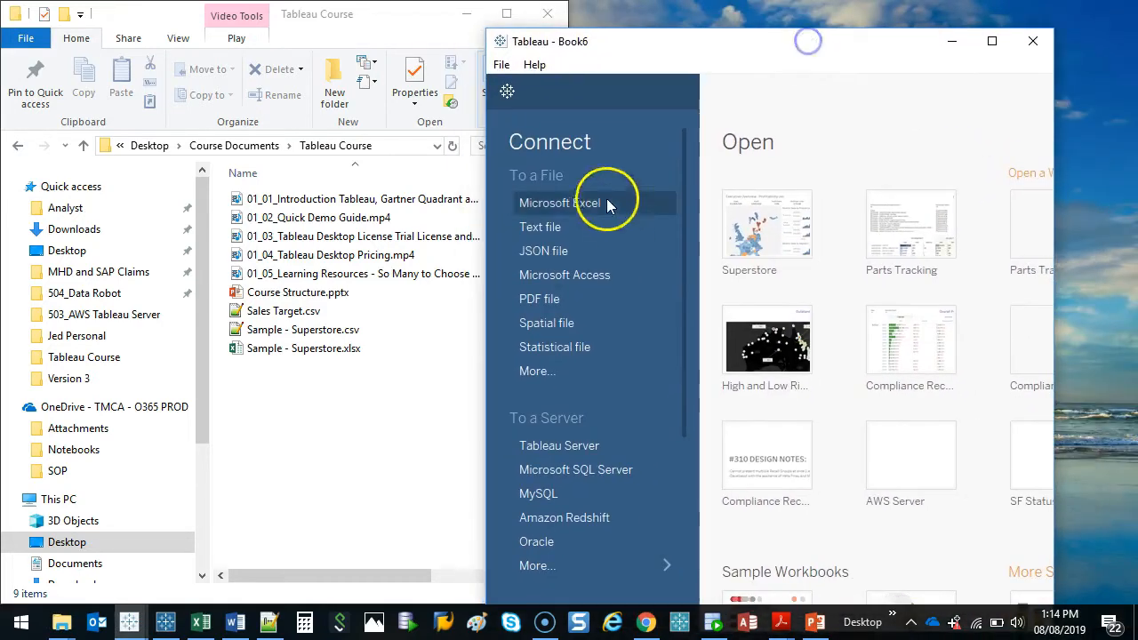
left_click(315, 349)
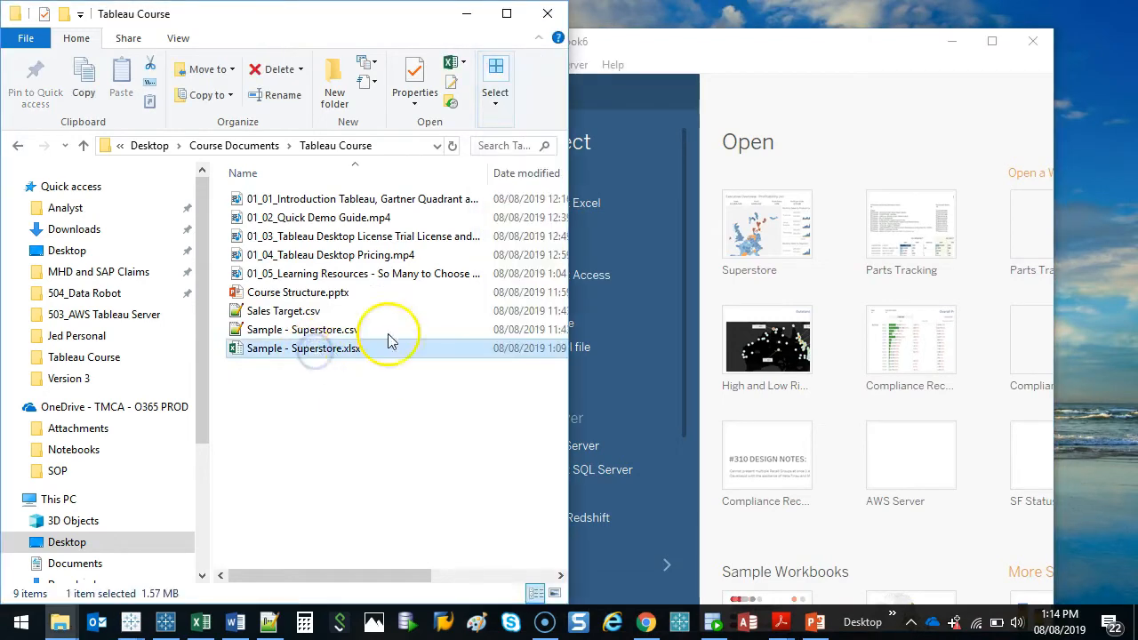
left_click(693, 45)
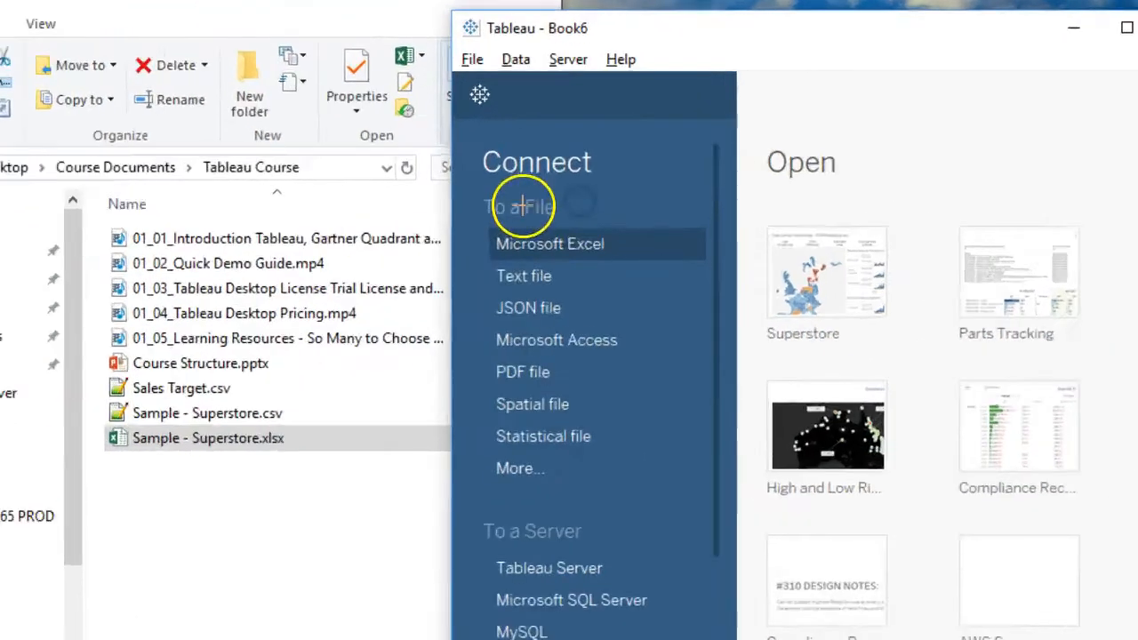
mouse_move(481, 221)
left_mouse_down()
mouse_move(735, 256)
mouse_move(440, 216)
left_mouse_up()
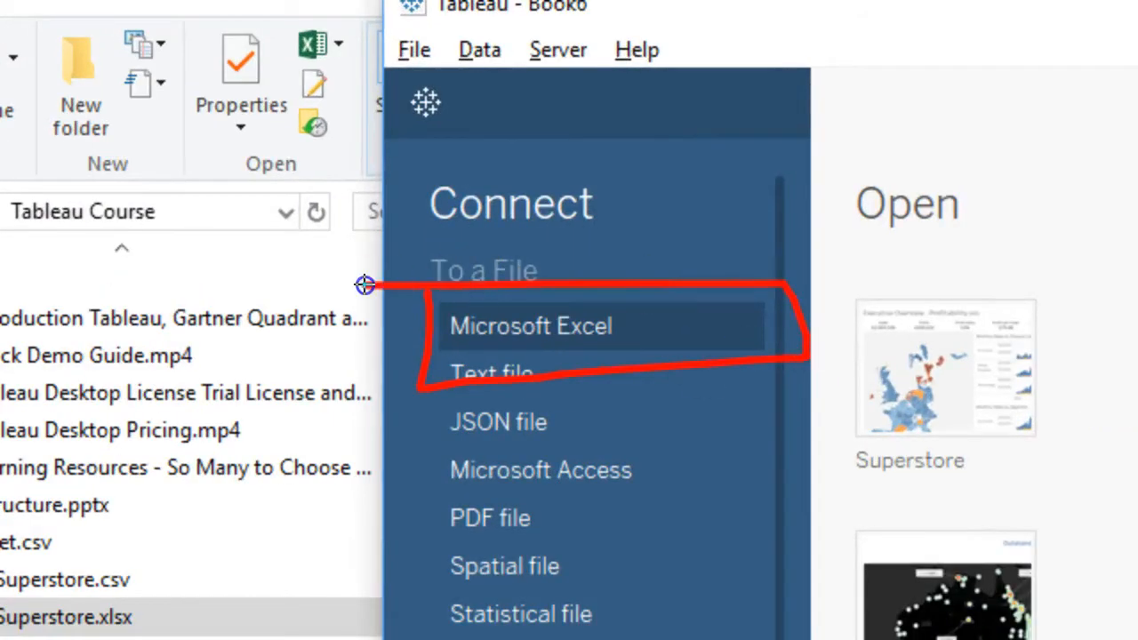
key("Escape")
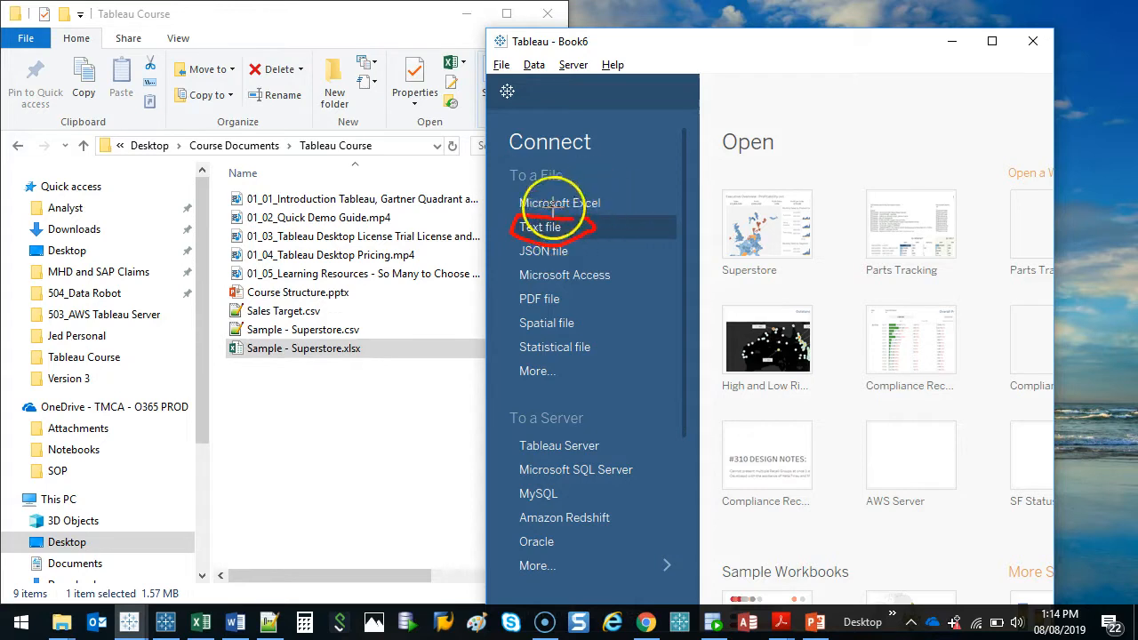
key("Escape")
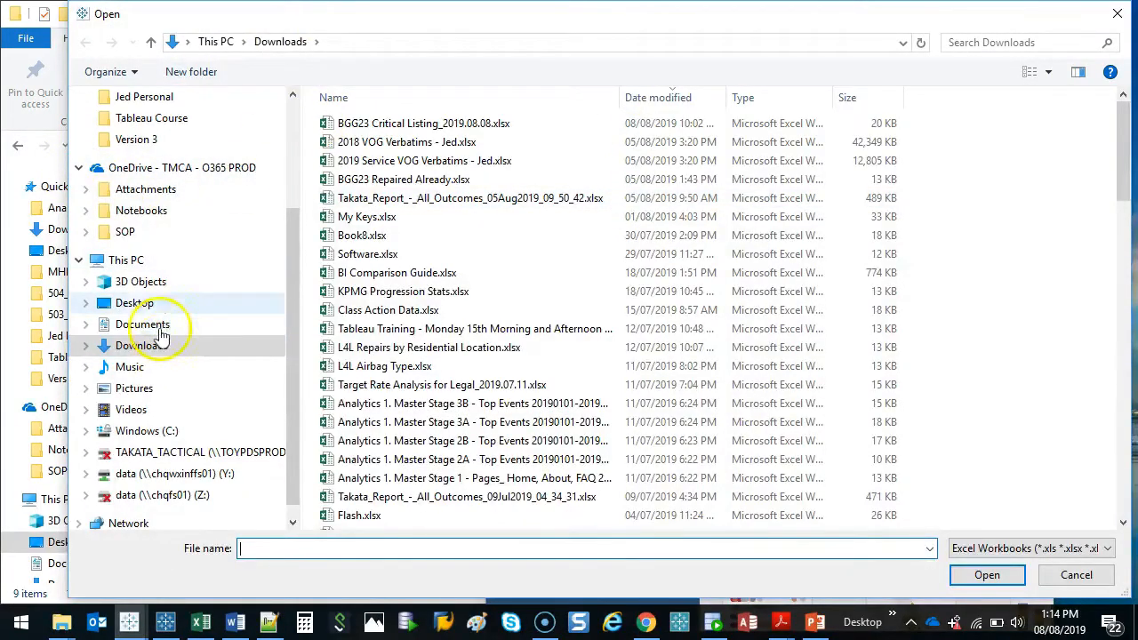
Connect to the Excel file Sample - Superstore.xlsx in Desktop > Course Documents > Tableau Course, and maximise the Tableau window
left_click(157, 300)
left_click(378, 222)
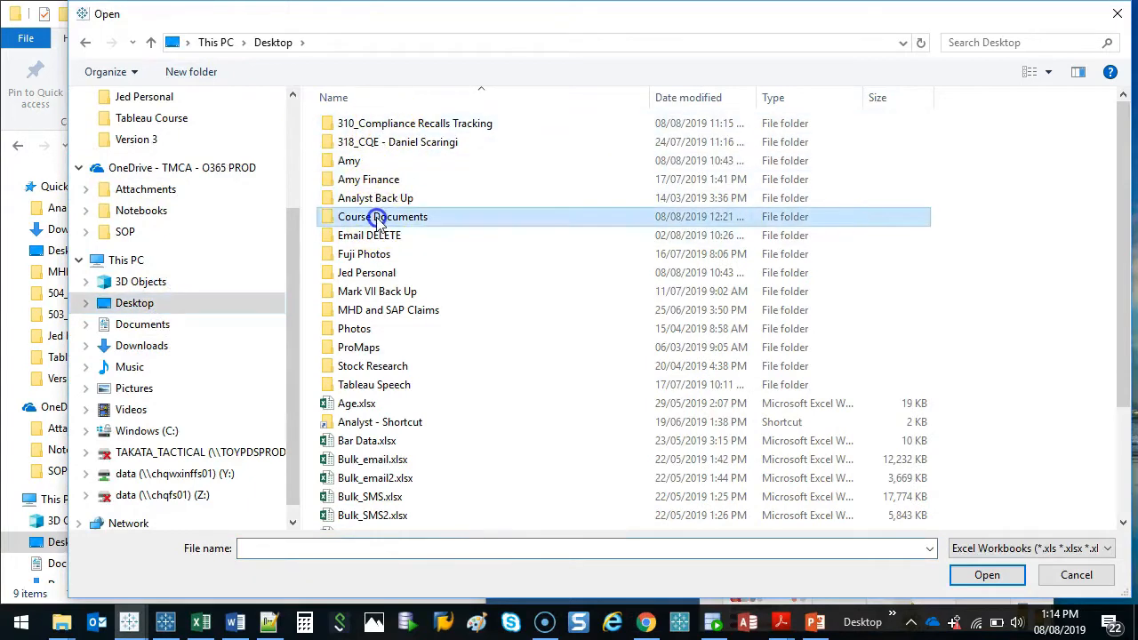
double_click(378, 219)
double_click(376, 122)
left_click(425, 131)
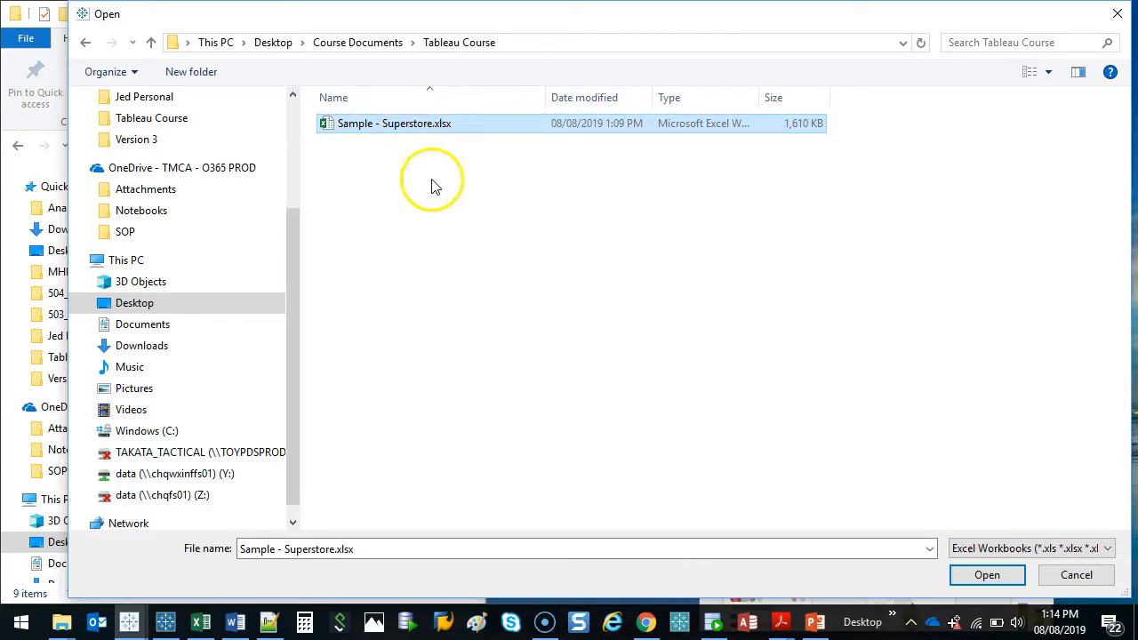
left_click(987, 574)
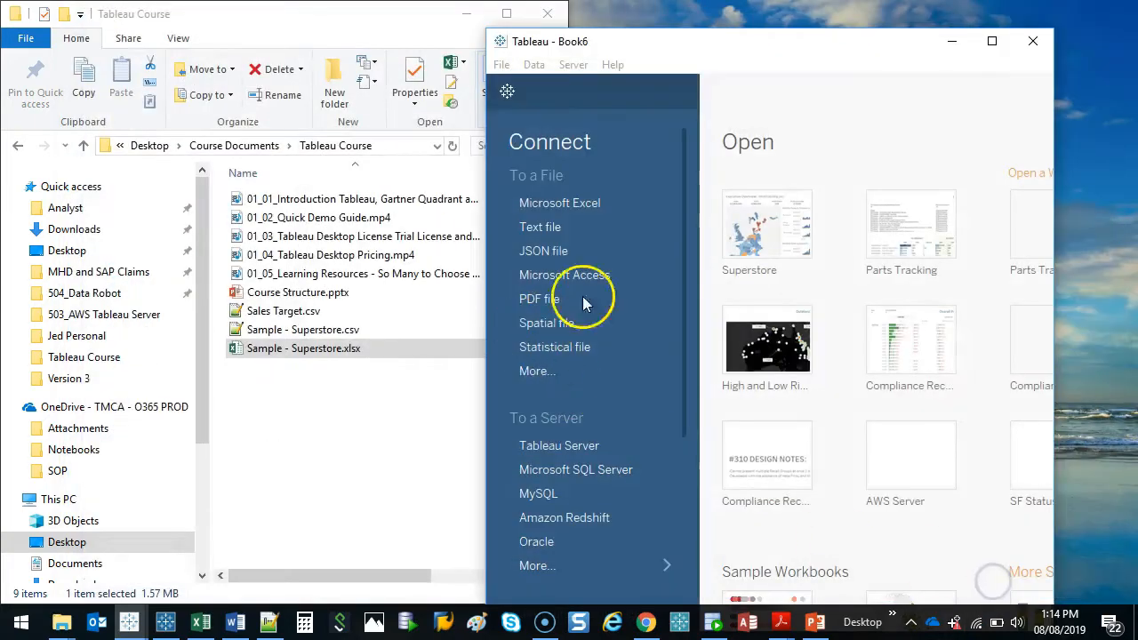
left_click(991, 41)
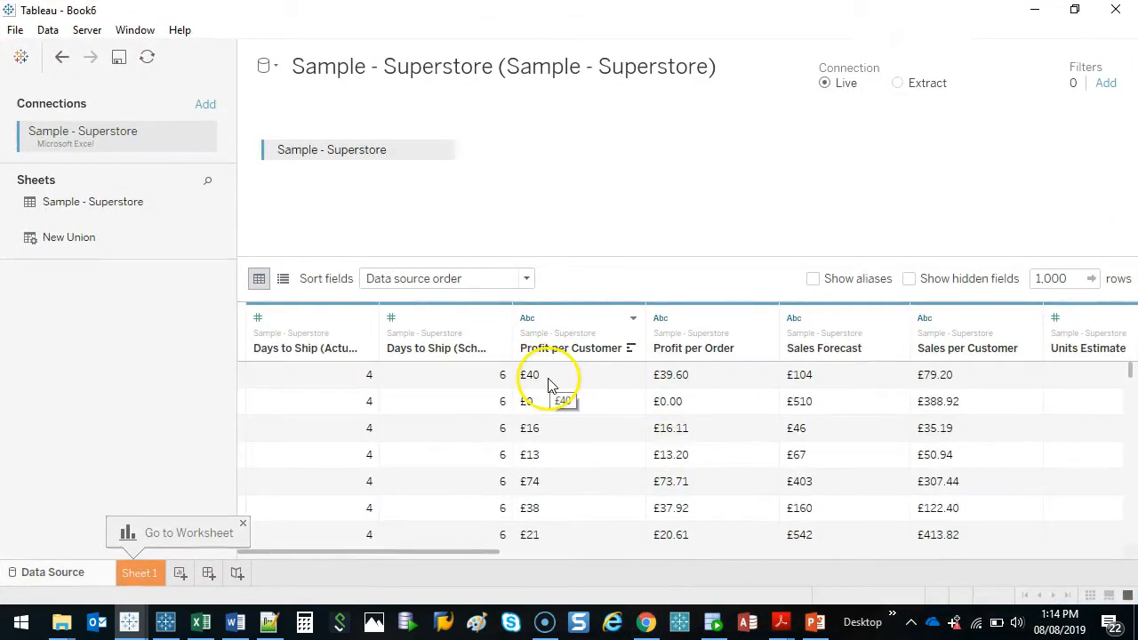
mouse_move(5, 37)
left_mouse_down()
mouse_move(193, 31)
mouse_move(251, 442)
mouse_move(41, 478)
mouse_move(7, 87)
left_mouse_up()
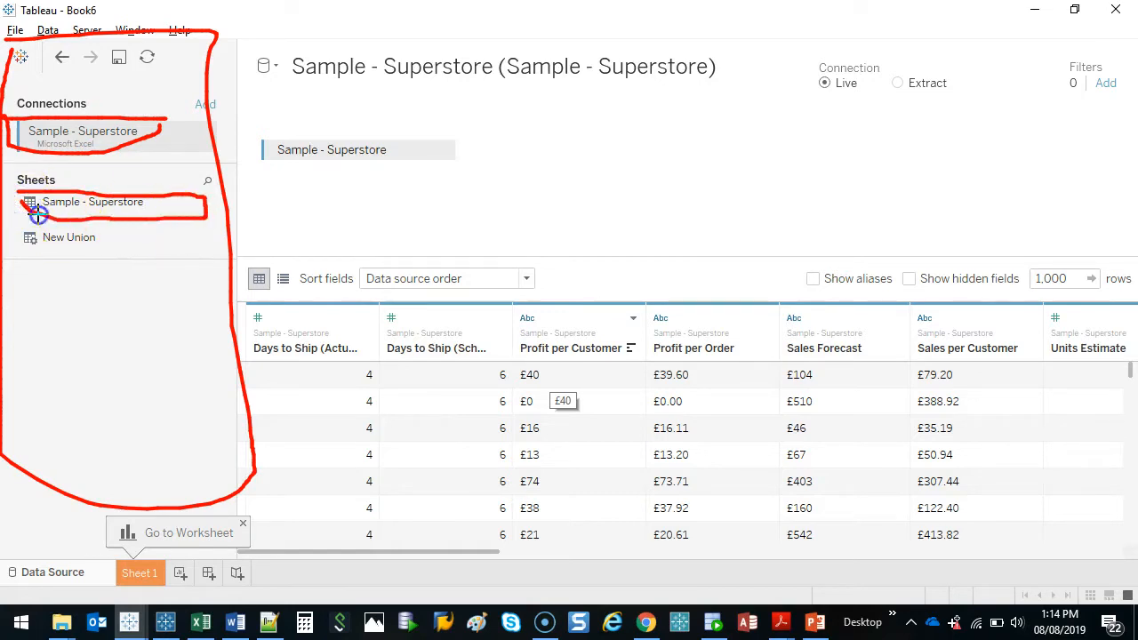
left_click_drag(12, 238, 126, 258)
left_click_drag(24, 285, 176, 287)
left_click_drag(44, 439, 141, 434)
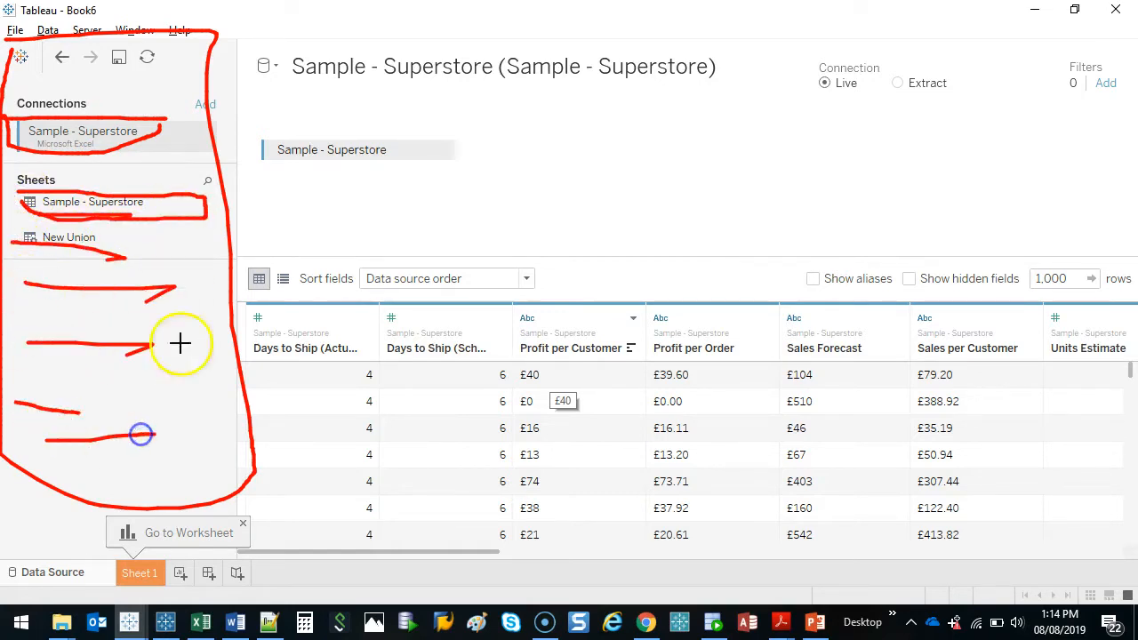
key("Escape")
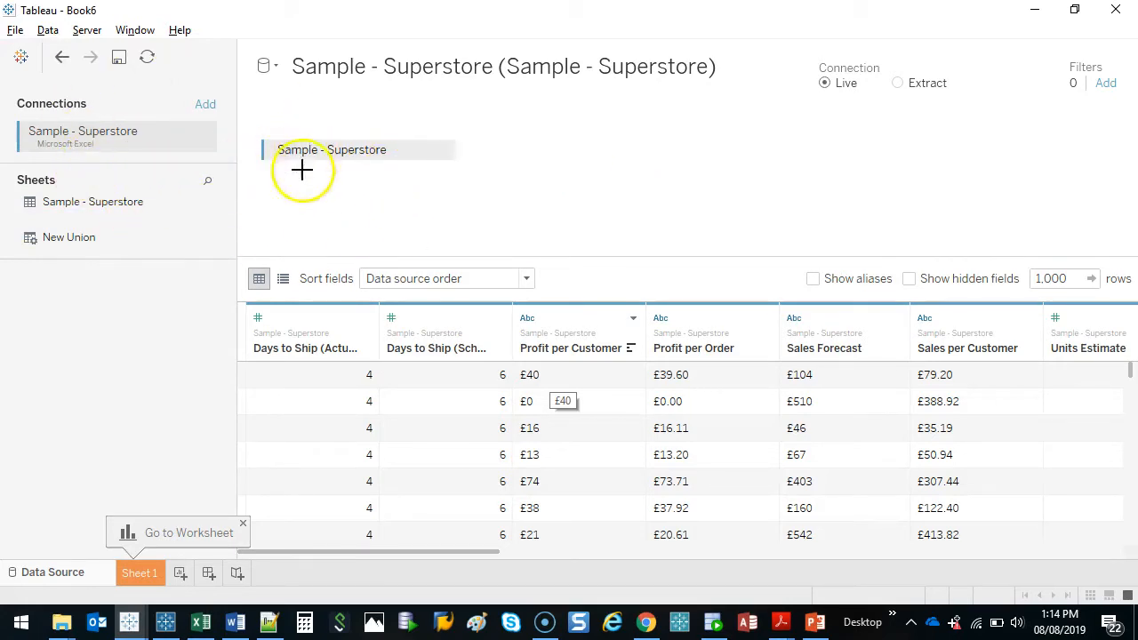
Remove the Sample - Superstore table from the data source canvas, and add its sheet back
left_click(441, 150)
left_click(525, 264)
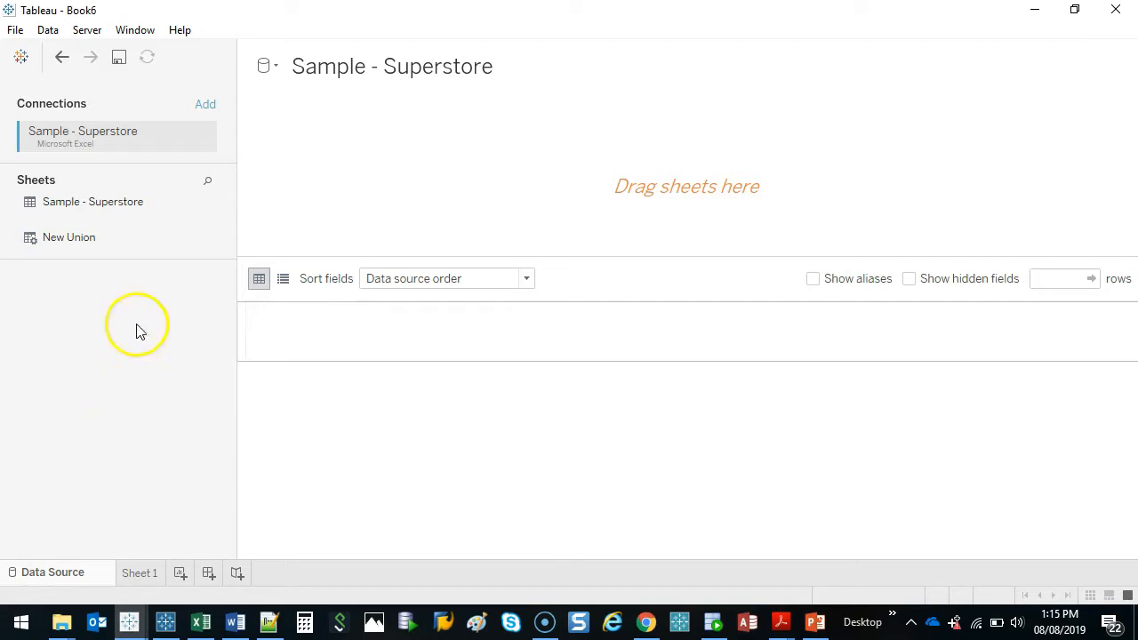
left_click_drag(66, 206, 428, 172)
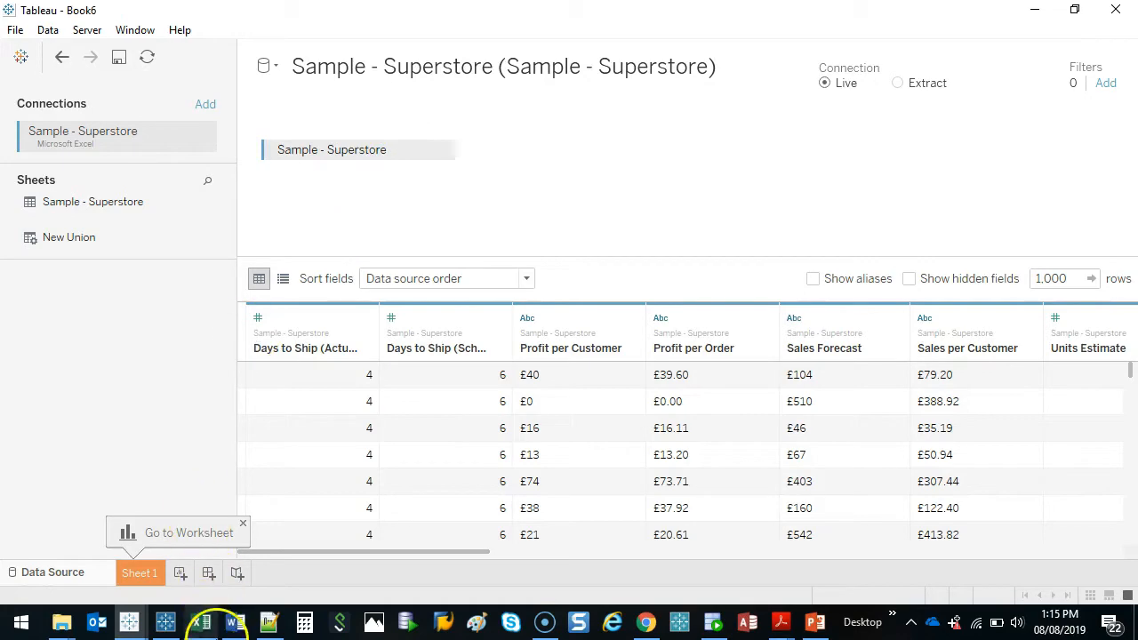
Switch to the Tableau Course folder and open Sample - Superstore.xlsx in Excel
left_click(201, 623)
left_click(201, 623)
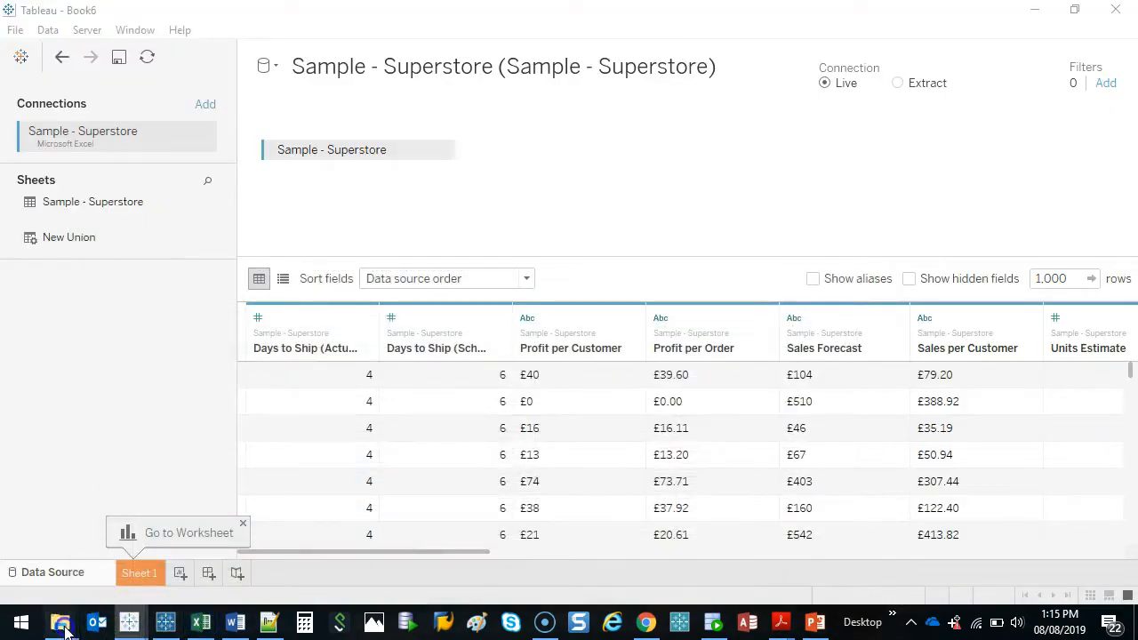
mouse_move(61, 622)
left_click(233, 560)
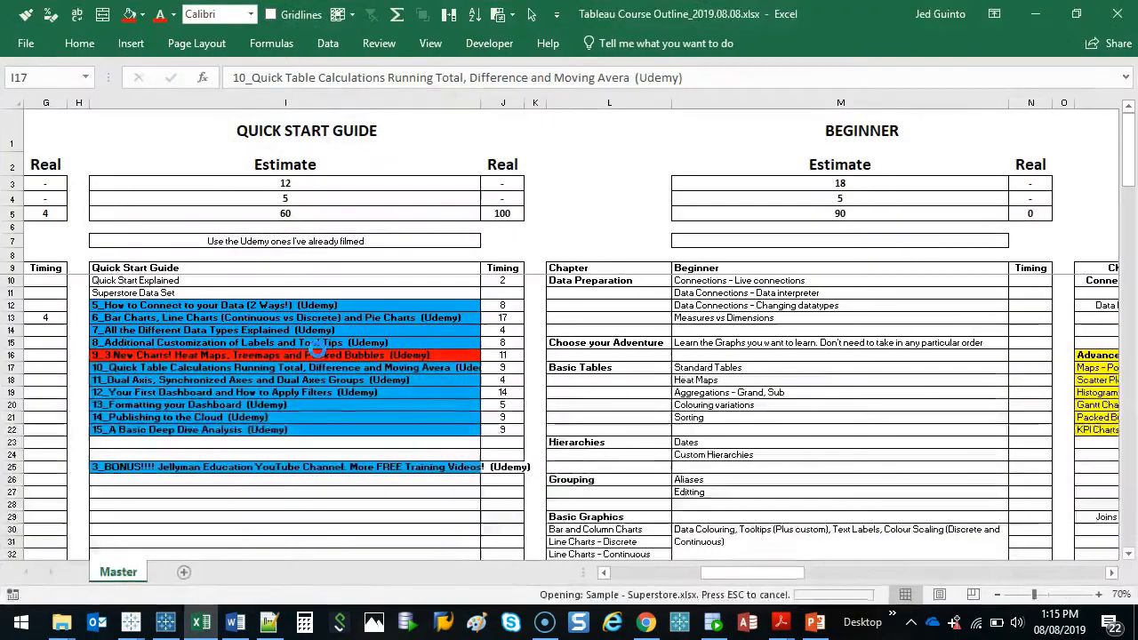
Insert four blank rows above the header row of the Sample - Superstore sheet
key("ctrl+Home")
key("shift+space")
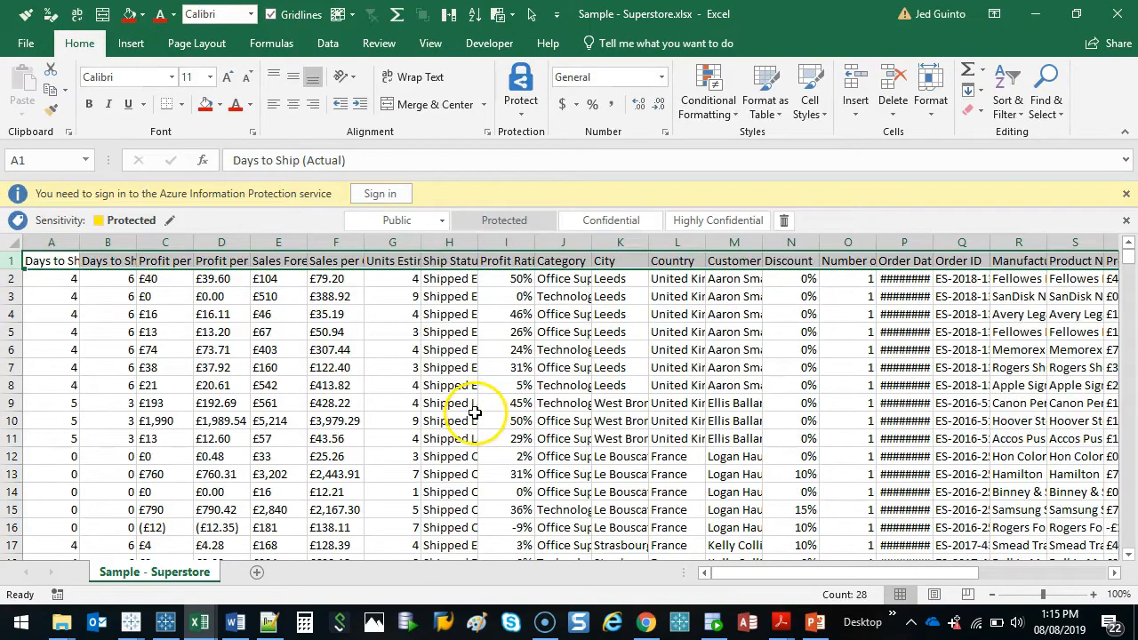
key("ctrl+shift+plus")
key("ctrl+shift+plus")
key("ctrl+shift+plus")
key("ctrl+shift+plus")
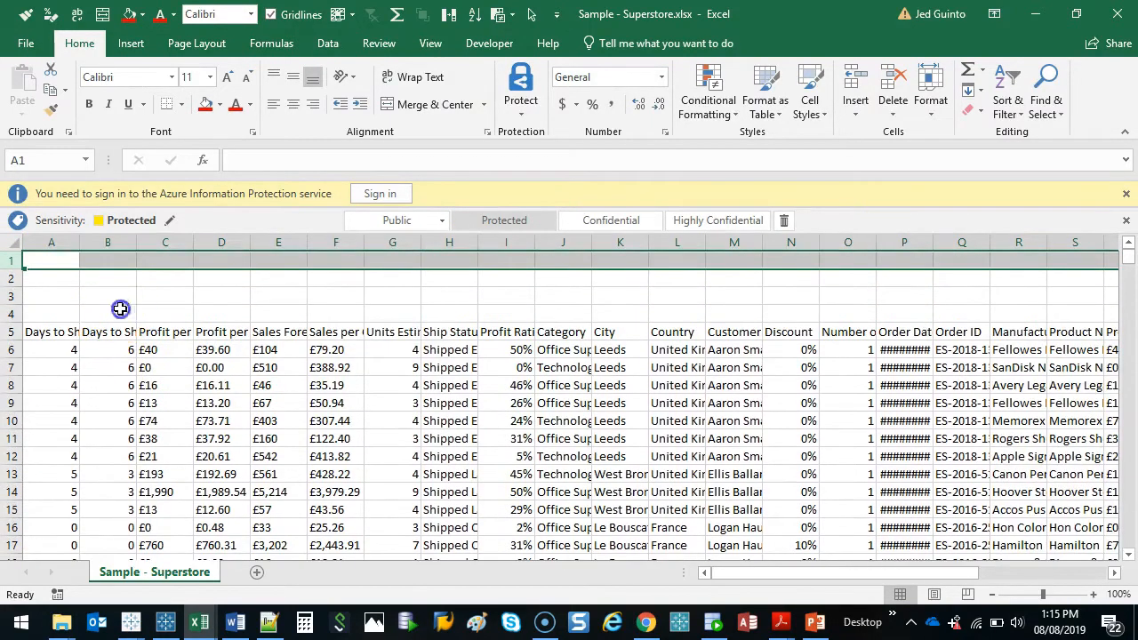
Enter the filler text "asdf" in cells B4, F2, J3, N3 and O2 above the headers
left_click(121, 308)
type("asdf")
left_click(318, 278)
type("asdf")
left_click(564, 295)
type("asdf")
left_click(787, 296)
type("asdf")
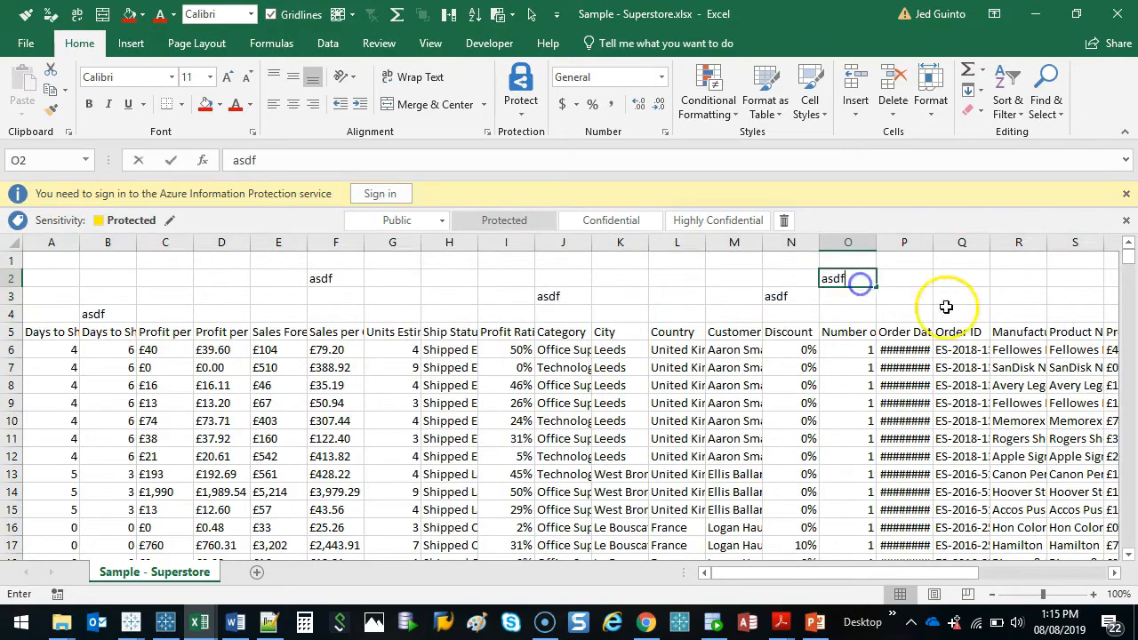
left_click(731, 294)
Delete rows 1 to 4 with the filler text above the header row
left_click(12, 261)
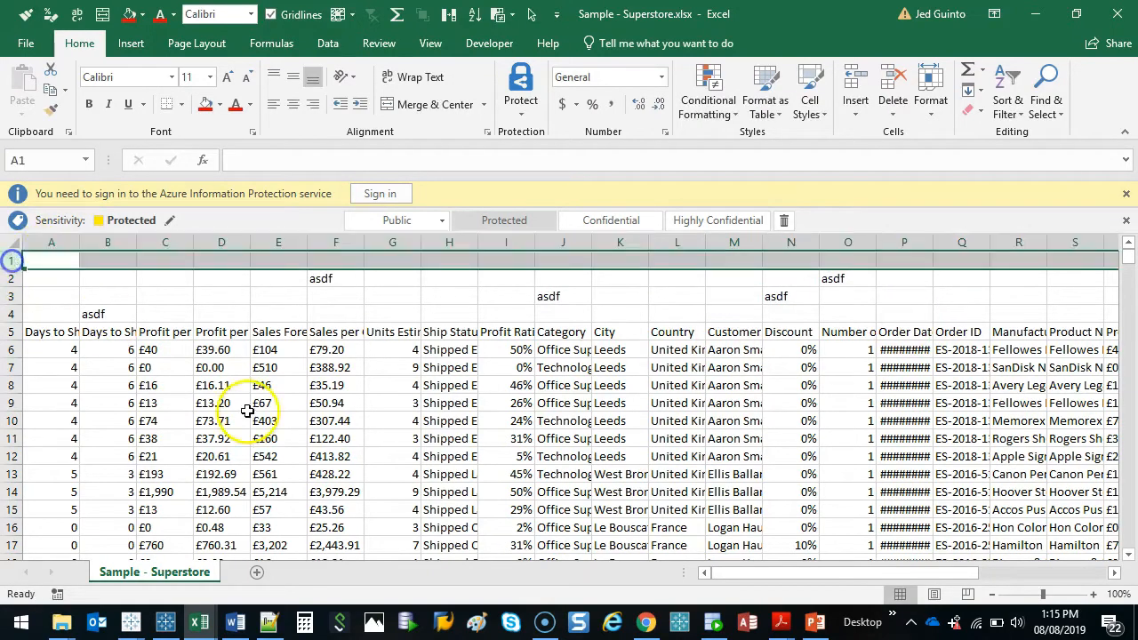
left_click(13, 331)
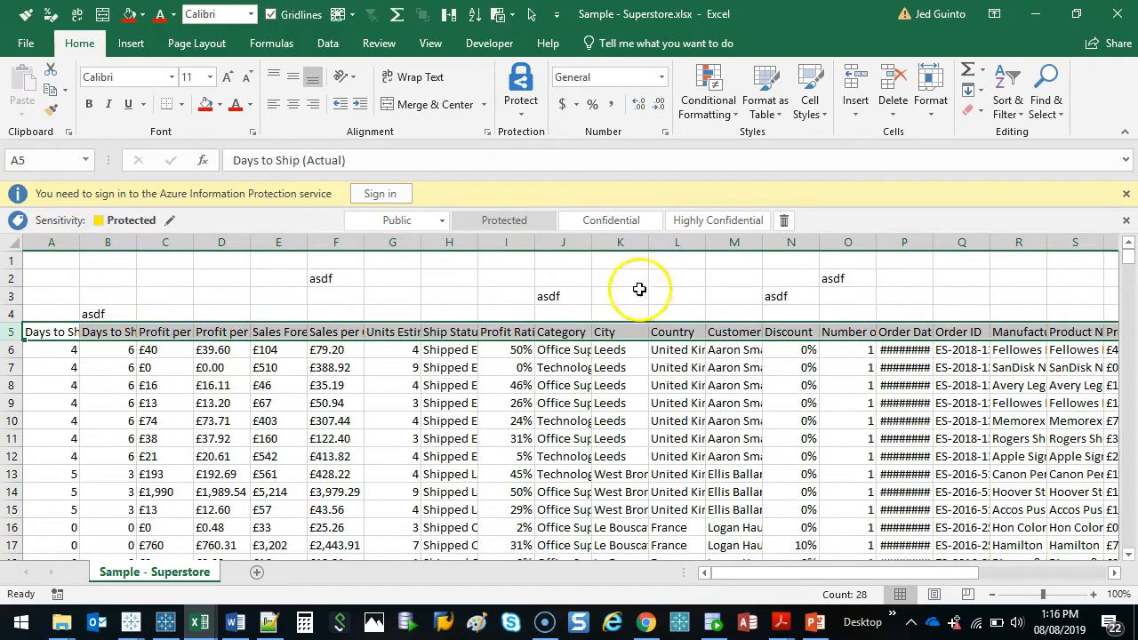
left_click_drag(11, 261, 17, 305)
right_click(18, 305)
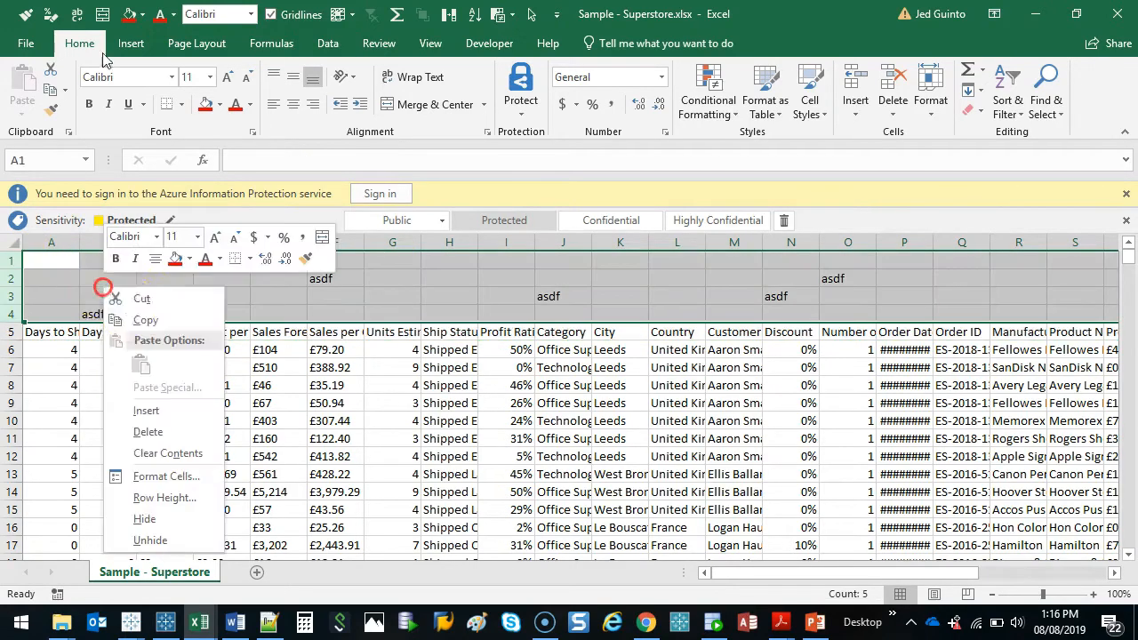
left_click(151, 434)
left_click(435, 404)
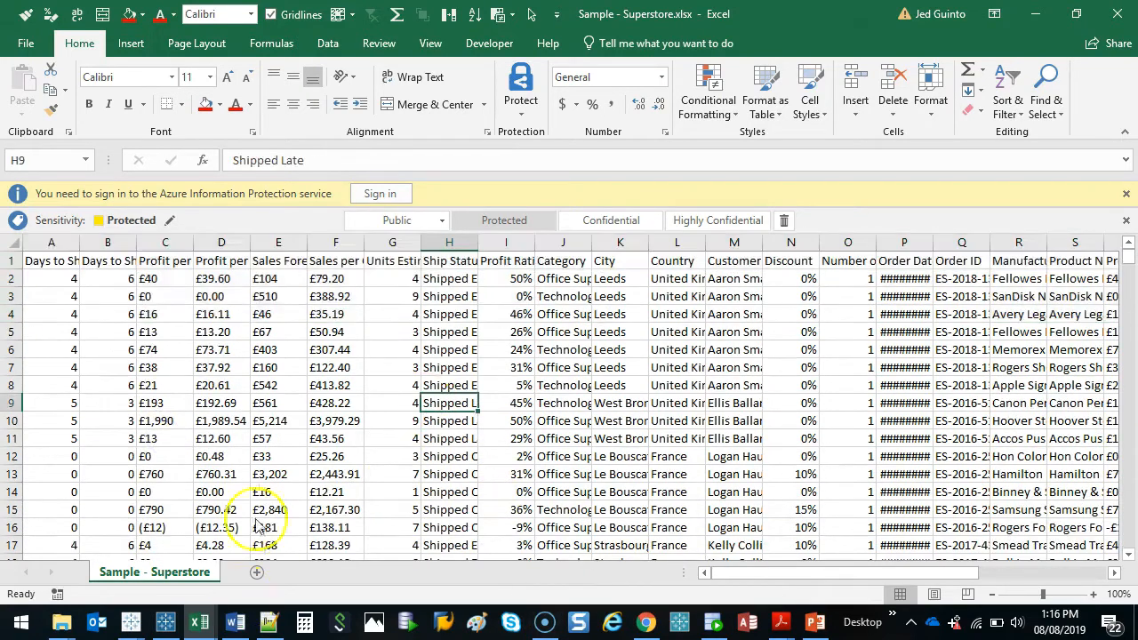
Insert two blank columns before the Days to Ship (Actual) column, and delete them again
left_click(51, 242)
key("ctrl+shift+plus")
key("ctrl+shift+plus")
left_click(130, 331)
left_click_drag(108, 242, 51, 242)
right_click(74, 295)
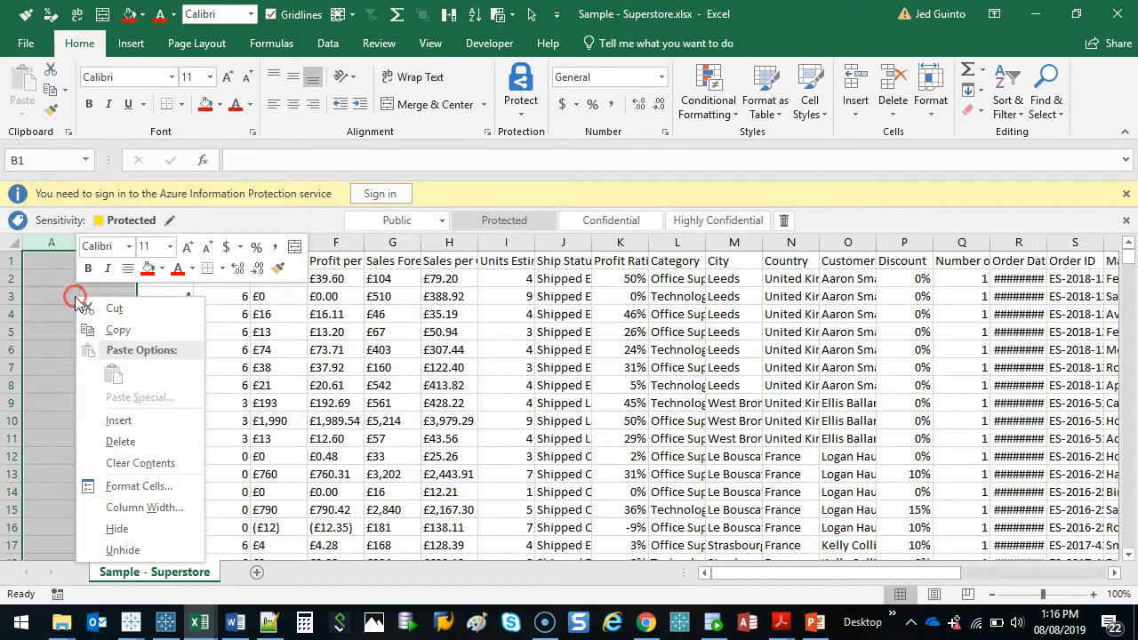
left_click(121, 442)
left_click(550, 438)
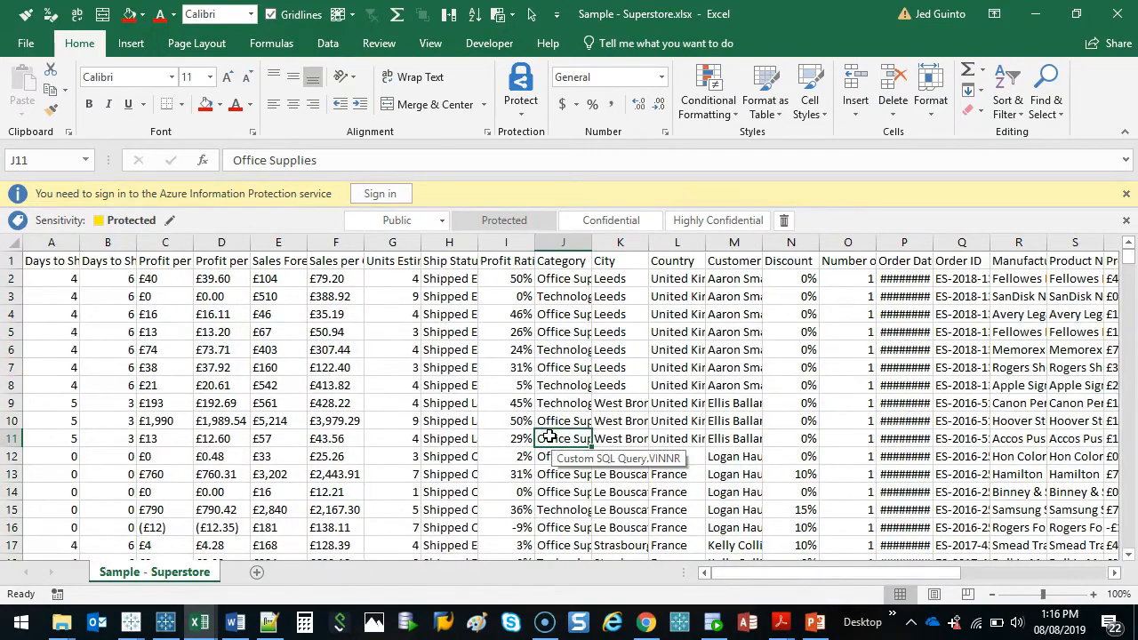
Try to save the Sample - Superstore workbook, and close it
key("ctrl+s")
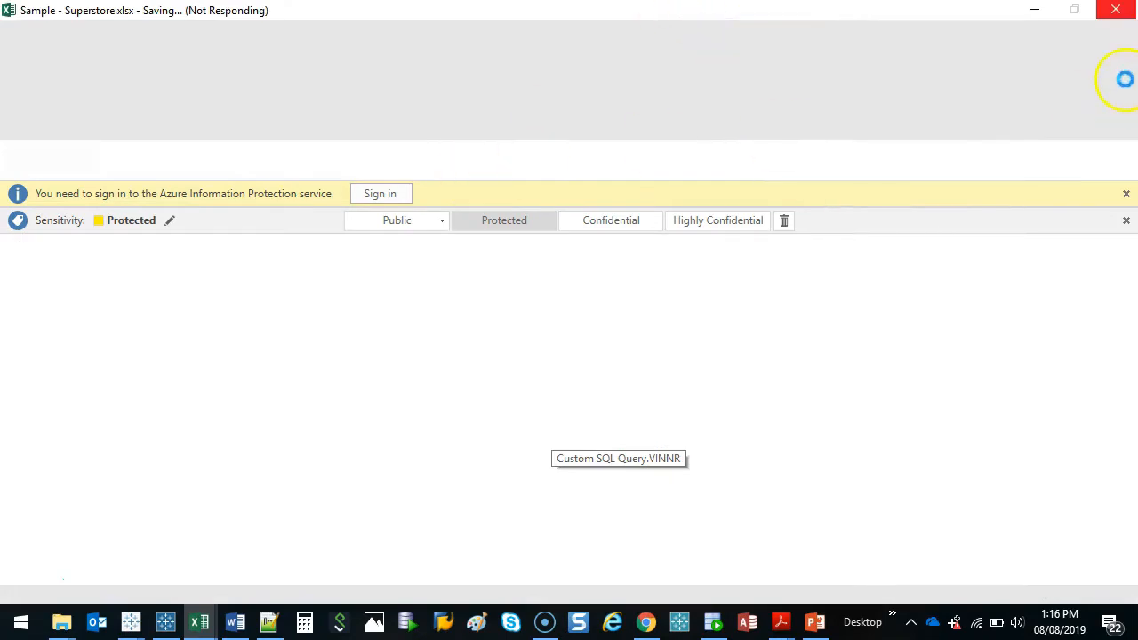
left_click(131, 622)
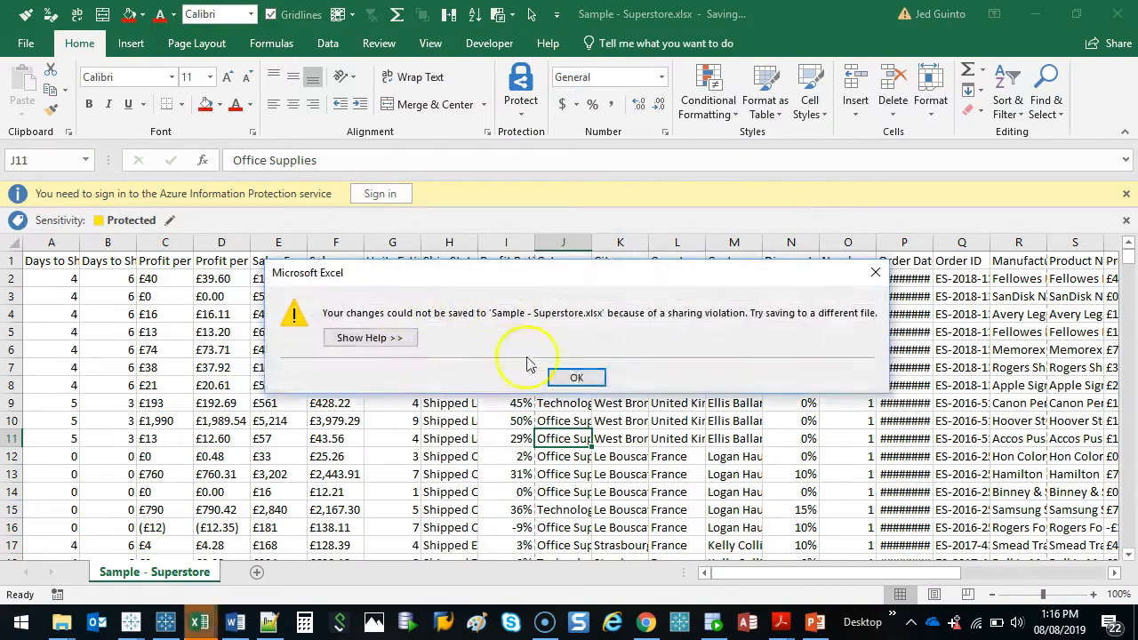
left_click(576, 376)
left_click(576, 360)
left_click(580, 375)
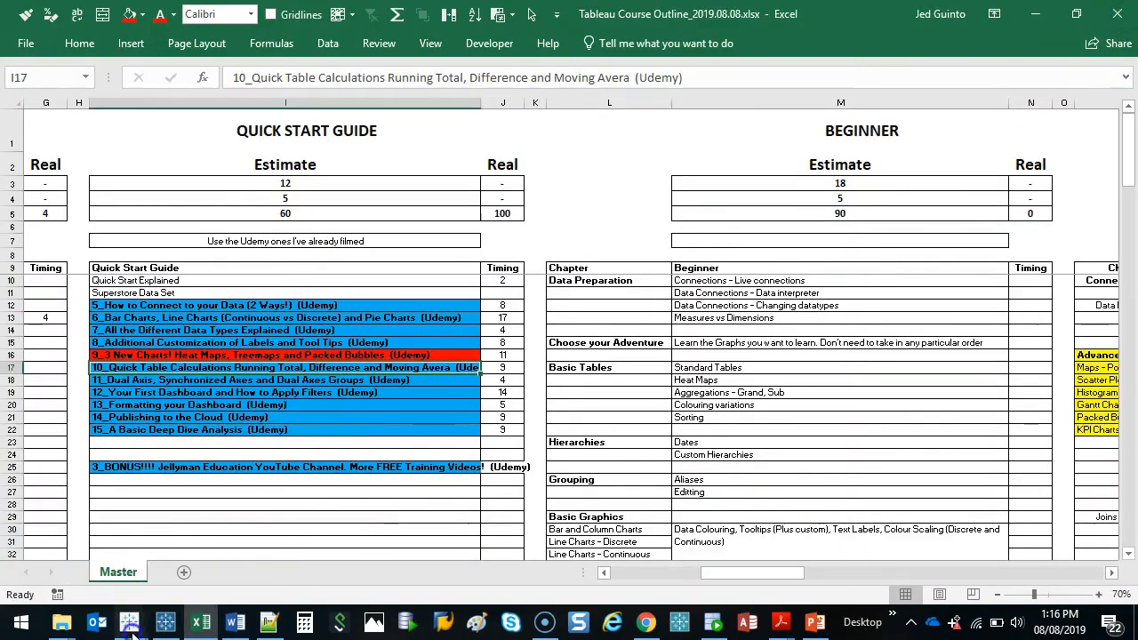
Switch to the Book6 data source in Tableau, narrow the connections pane and view the last columns of the data preview
mouse_move(128, 622)
left_click(1028, 555)
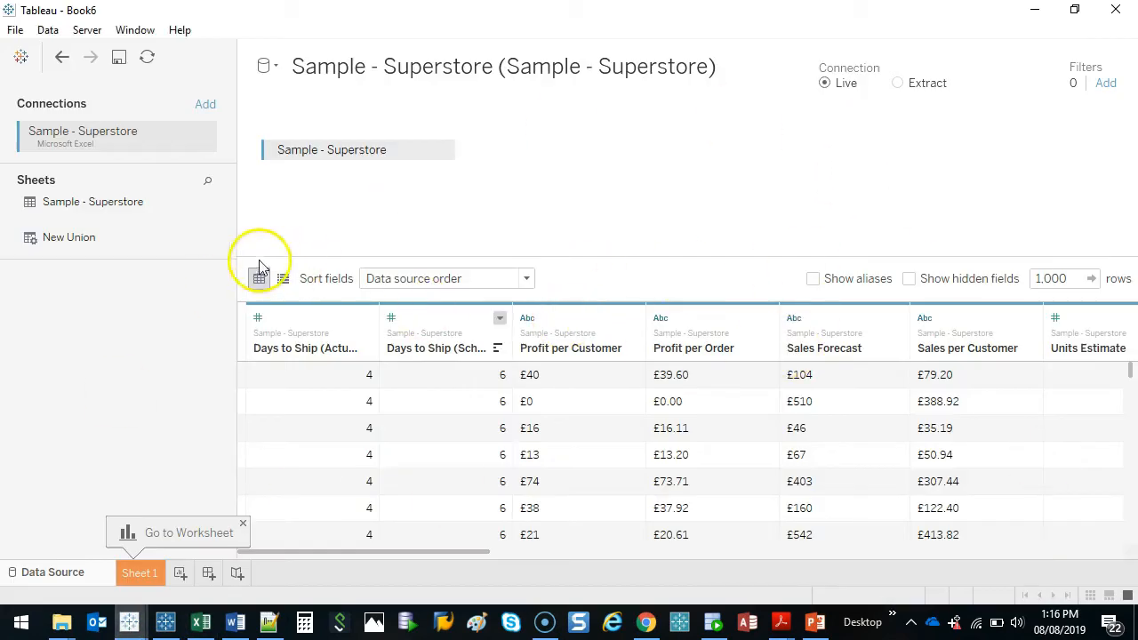
left_click_drag(235, 229, 187, 241)
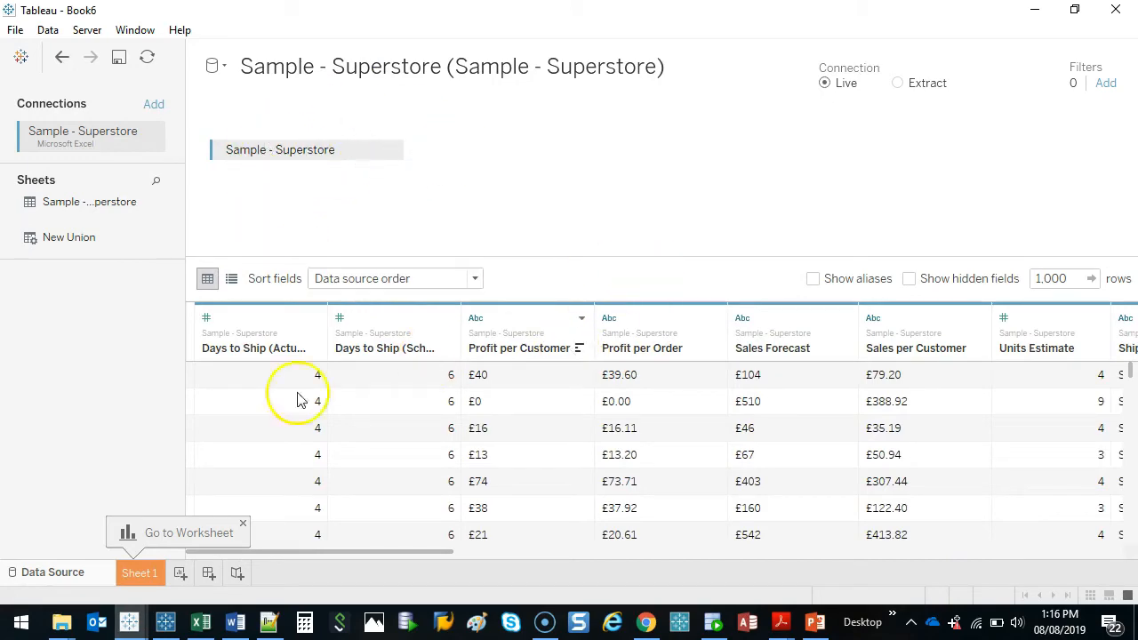
left_click_drag(300, 552, 817, 583)
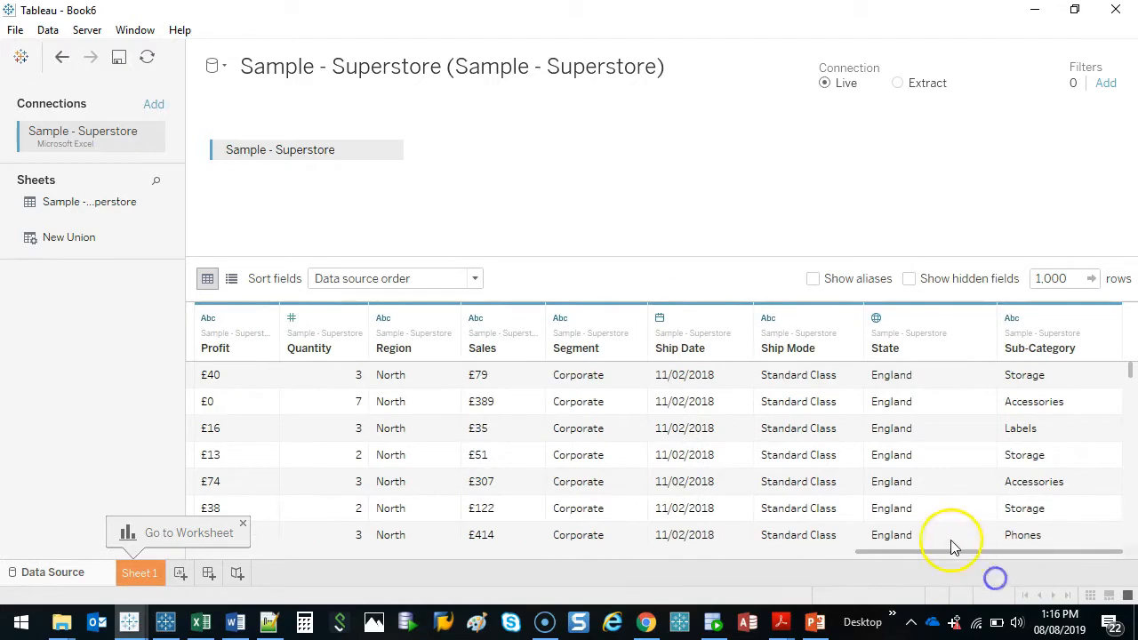
left_click_drag(1033, 327, 1055, 294)
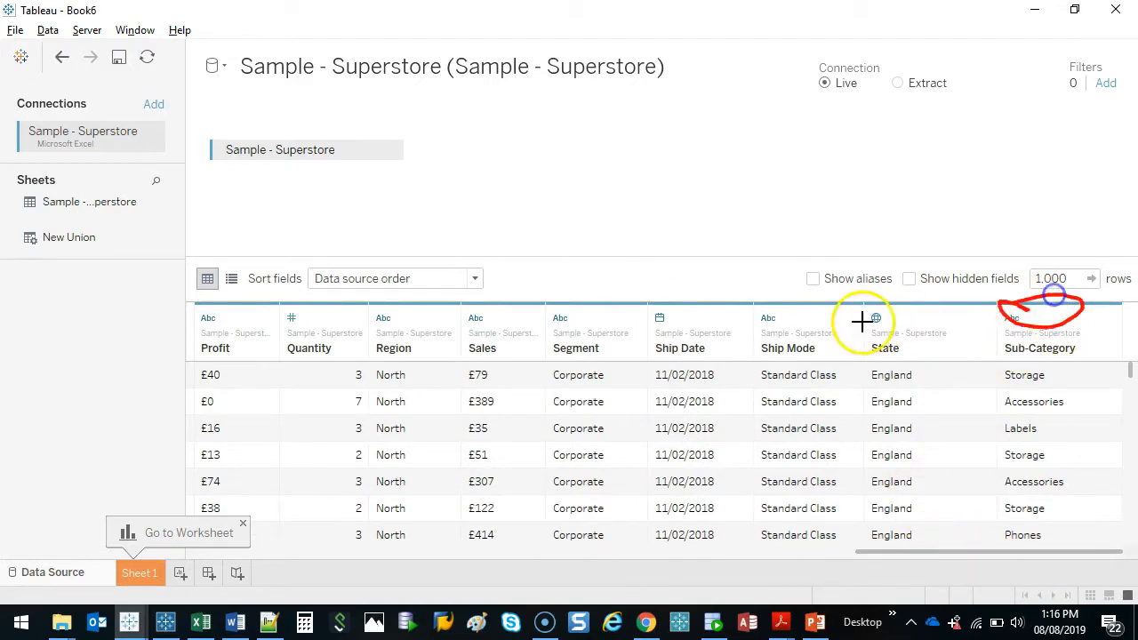
mouse_move(878, 302)
left_mouse_down()
mouse_move(902, 315)
mouse_move(835, 300)
left_mouse_up()
left_click_drag(780, 301, 765, 310)
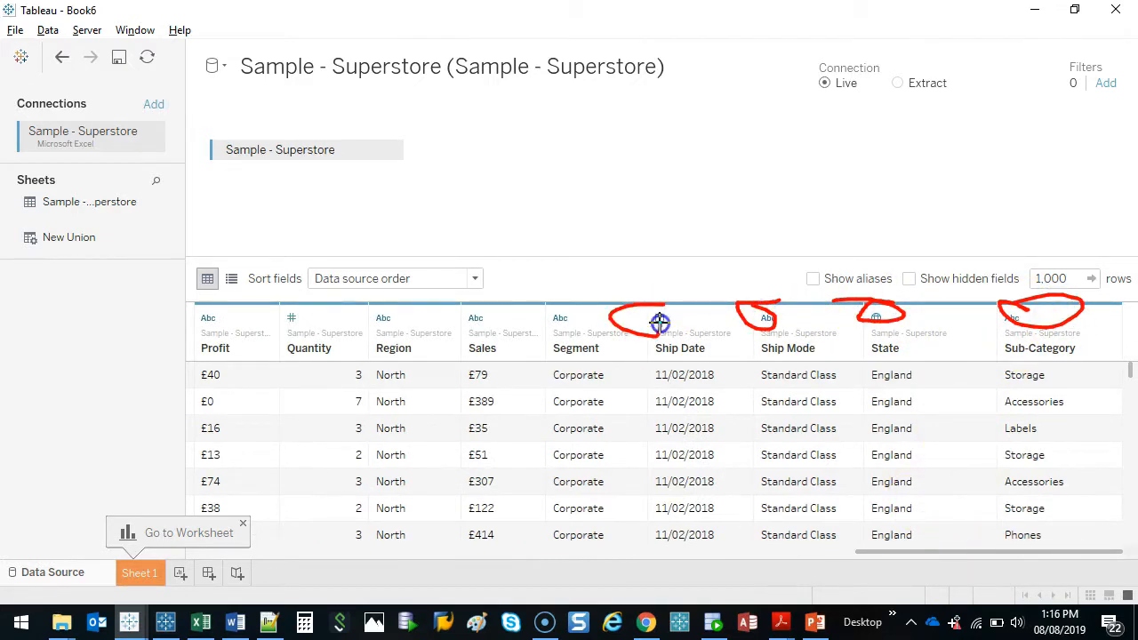
left_click_drag(660, 323, 647, 308)
mouse_move(535, 307)
left_mouse_down()
mouse_move(569, 323)
mouse_move(561, 297)
left_mouse_up()
key("Escape")
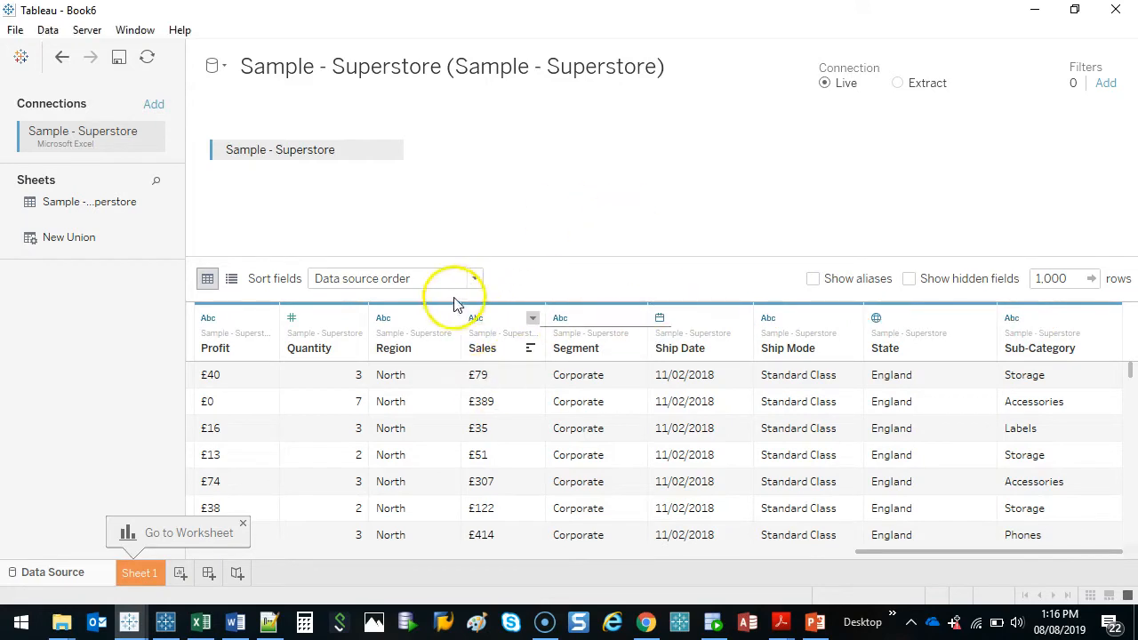
Change the data type of the Sales field to Number (whole)
left_click(476, 317)
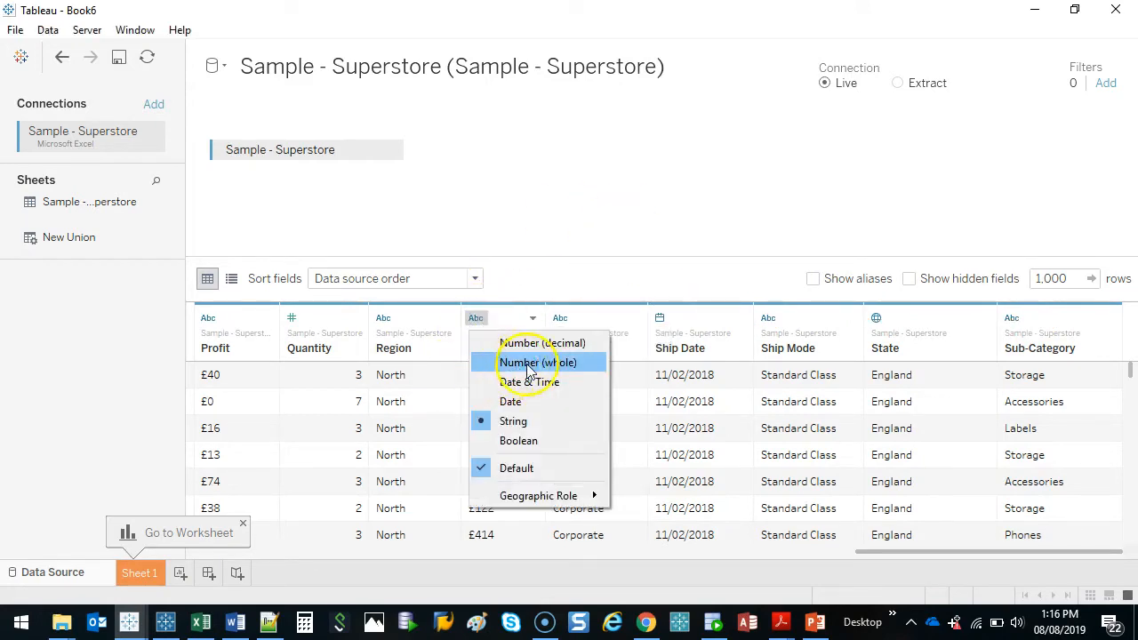
left_click(531, 364)
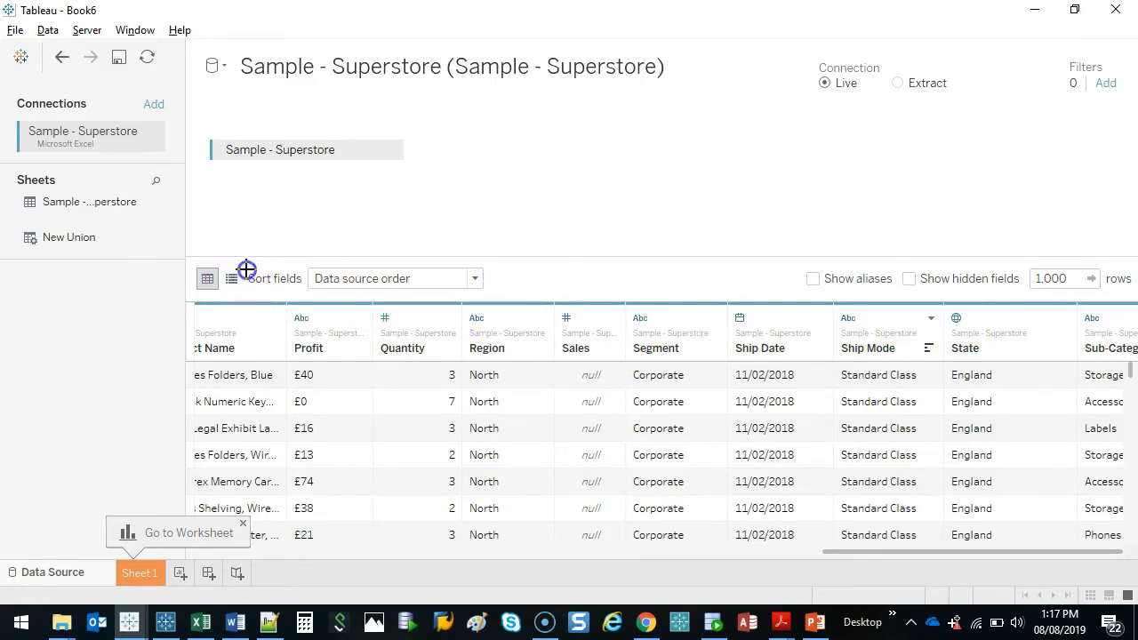
Review the Sample - Superstore fields as a metadata list from the first field on, and return to the data grid
left_click_drag(246, 272, 255, 278)
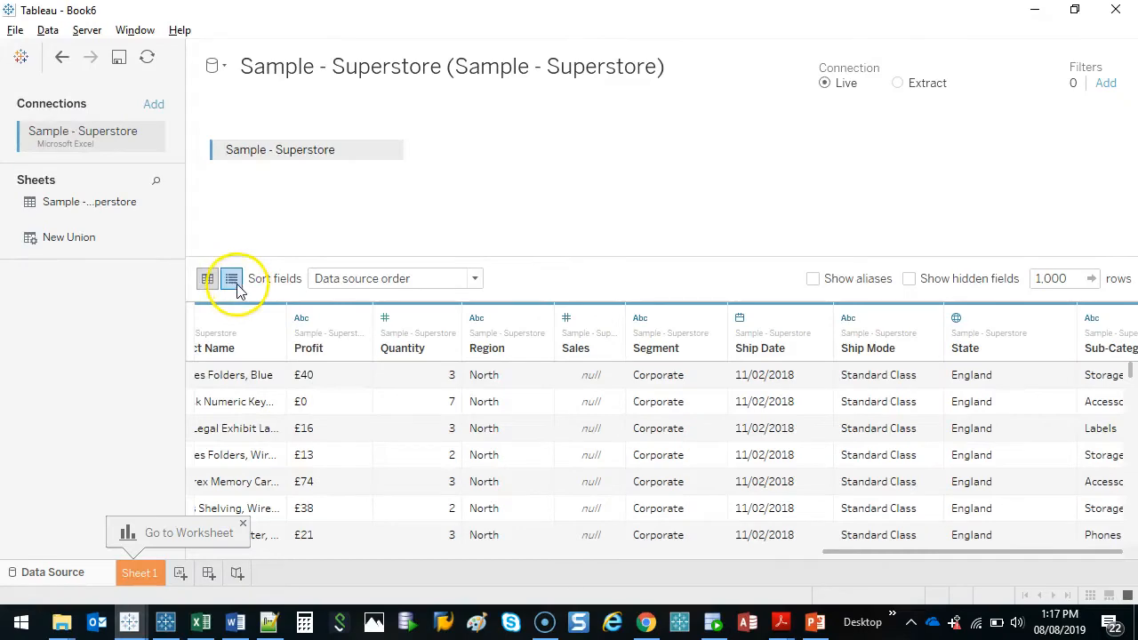
left_click(233, 282)
scroll(353, 384, "up", 5)
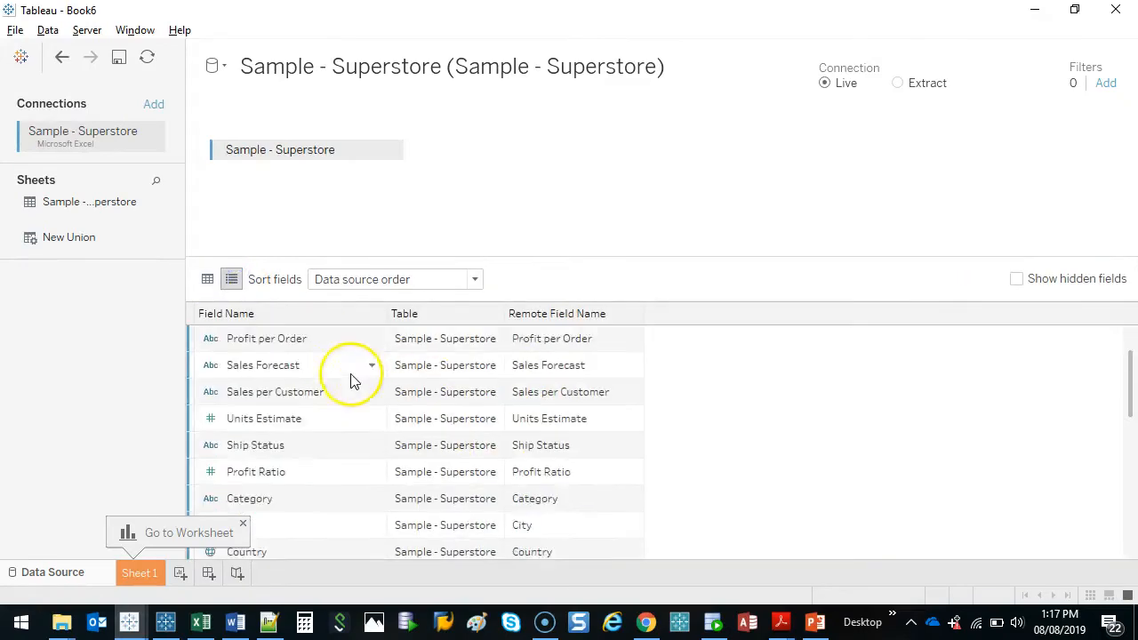
scroll(353, 389, "up", 5)
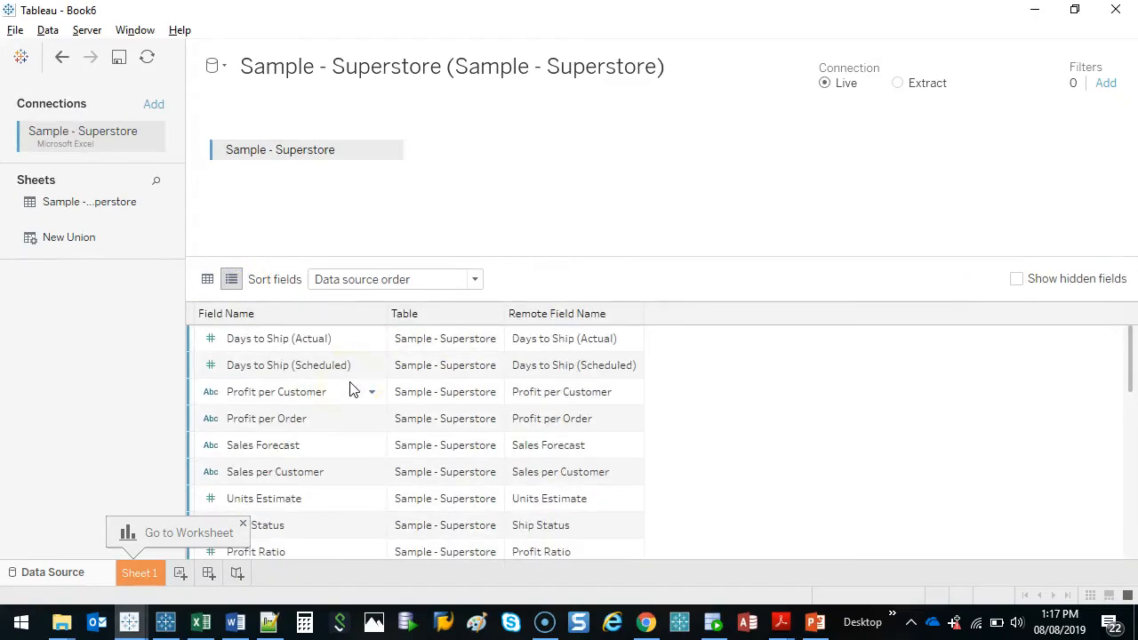
left_click(207, 280)
mouse_move(959, 55)
left_mouse_down()
mouse_move(846, 38)
mouse_move(917, 25)
left_mouse_up()
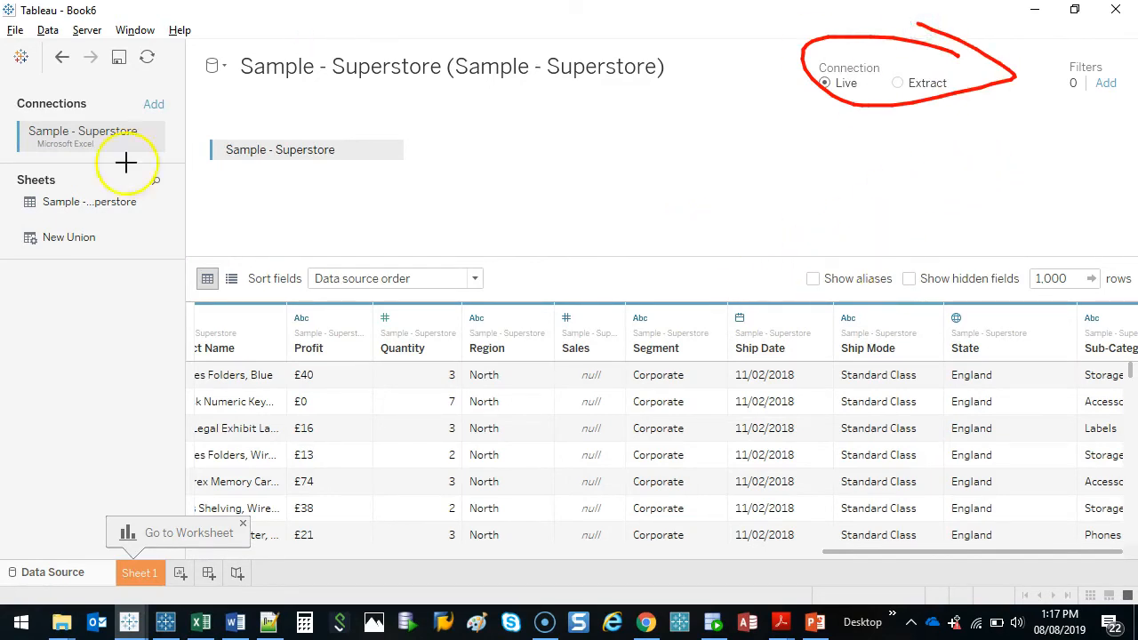
mouse_move(1122, 241)
left_mouse_down()
mouse_move(881, 246)
mouse_move(1131, 307)
mouse_move(1118, 239)
left_mouse_up()
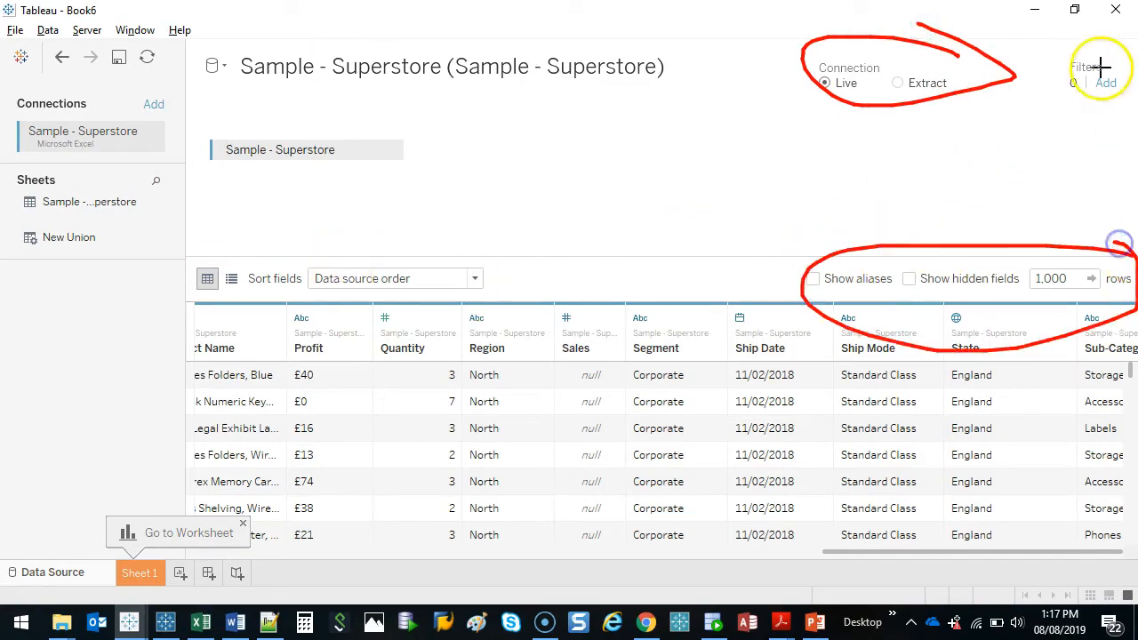
left_click_drag(1125, 57, 1131, 98)
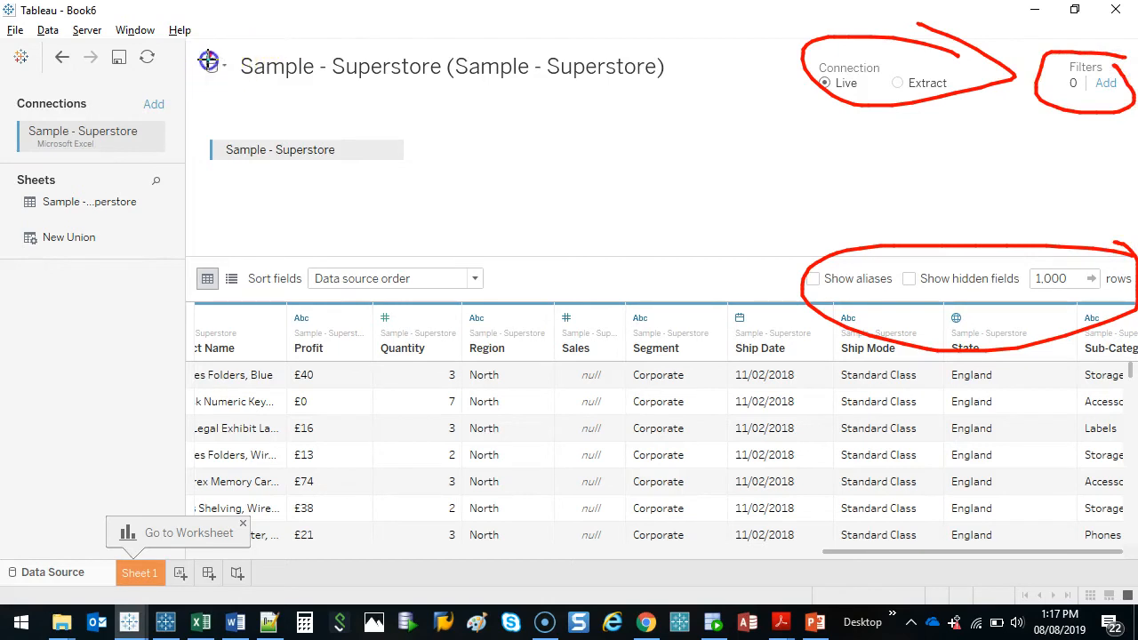
left_click_drag(224, 74, 227, 76)
left_click_drag(158, 59, 2, 62)
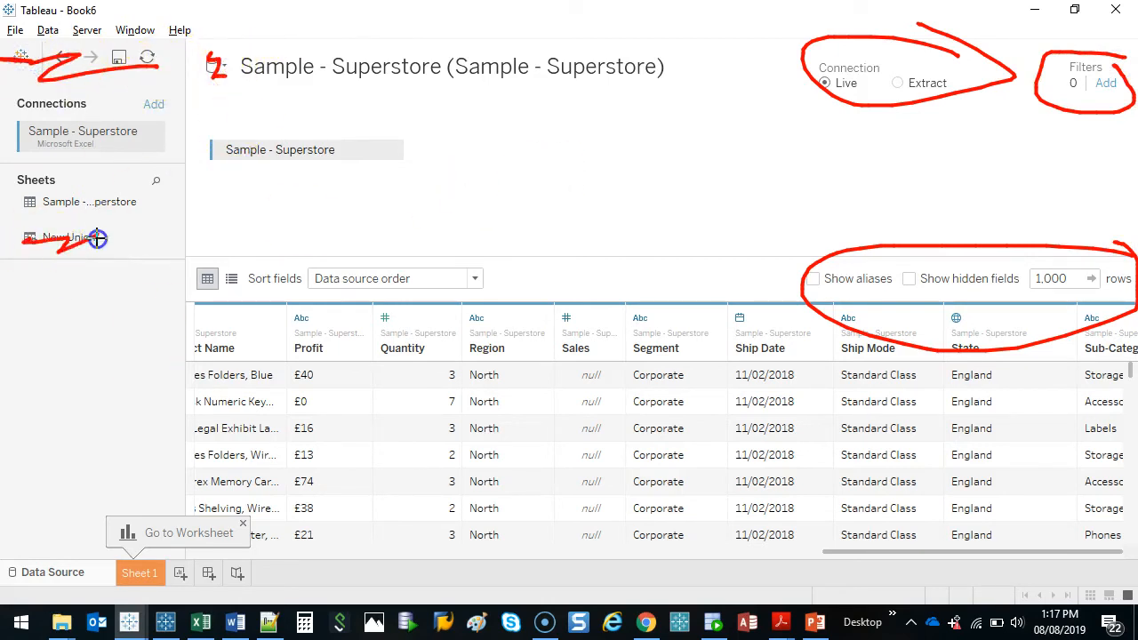
left_click_drag(97, 239, 105, 238)
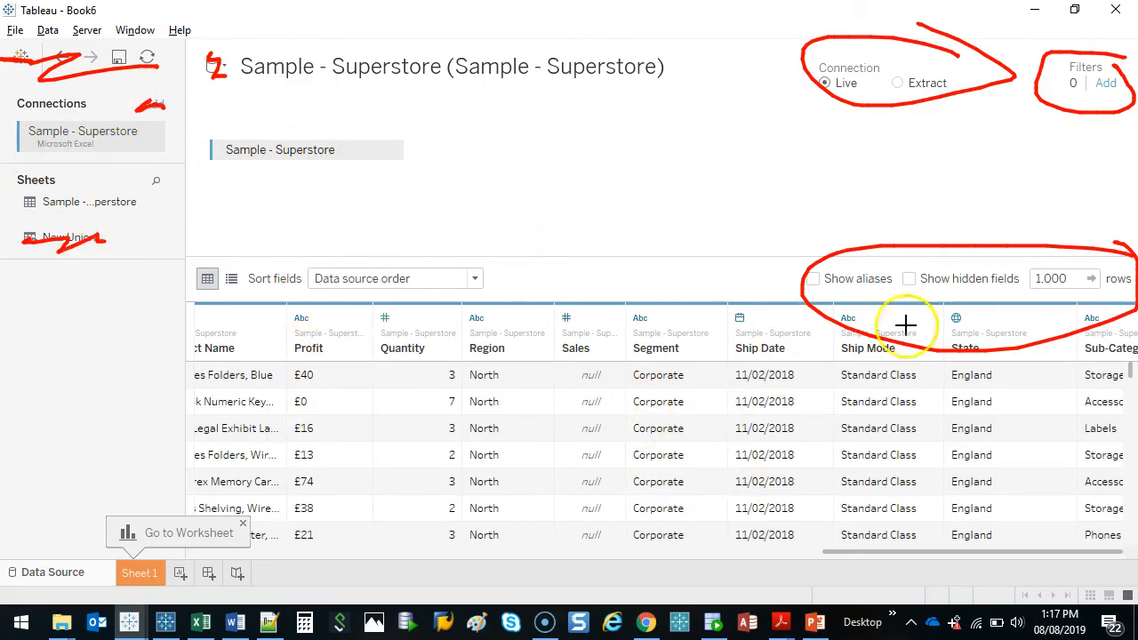
key("e")
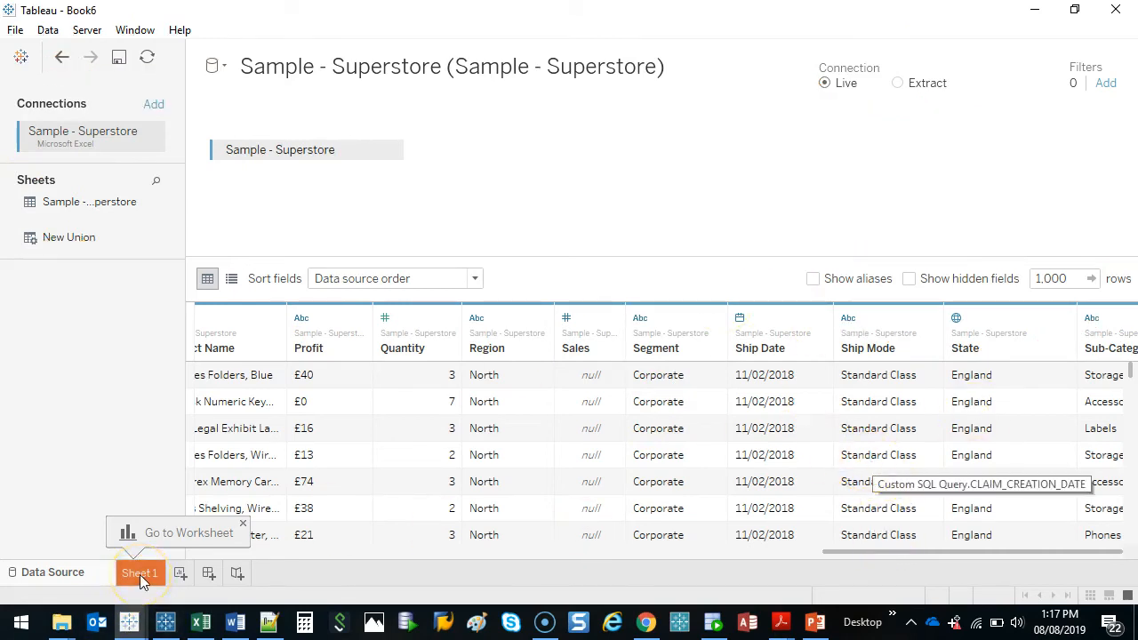
Leave the data source page and open the Sheet 1 worksheet
left_click_drag(166, 565, 98, 561)
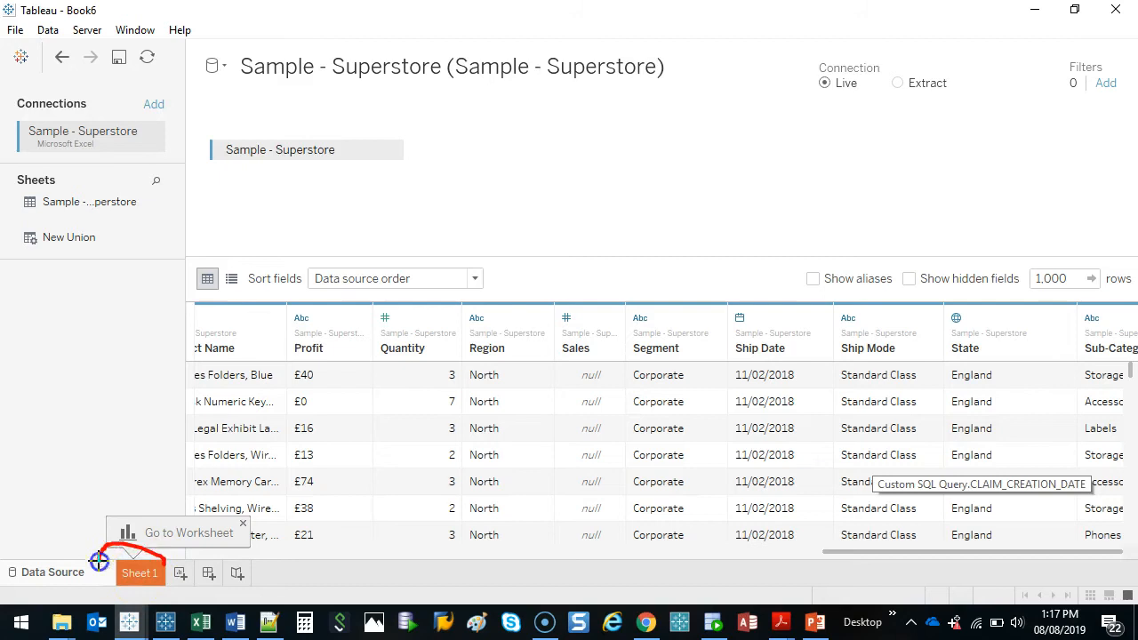
key("Escape")
left_click(149, 575)
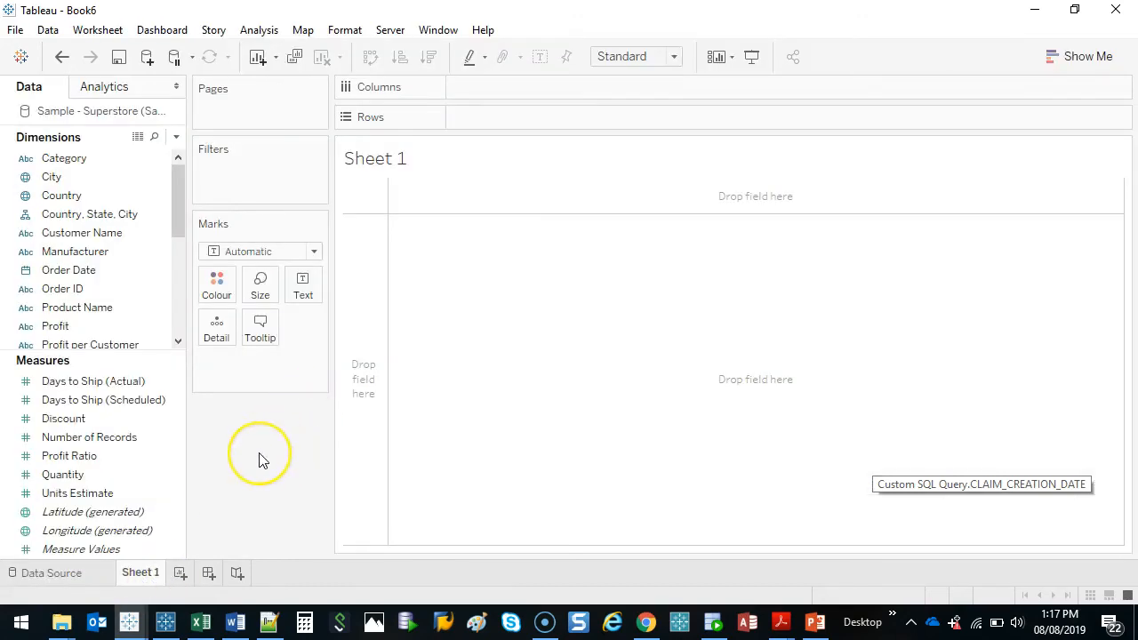